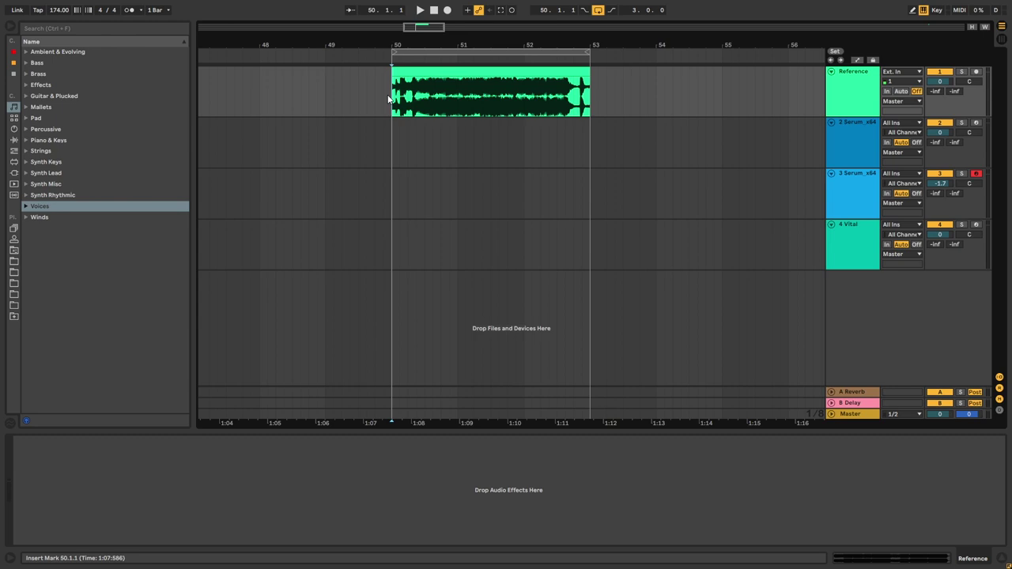
# Step: Audition the Reference clip solo, then unsolo it and show the 3 Serum_x64 track's devices
pyautogui.click(964, 72)
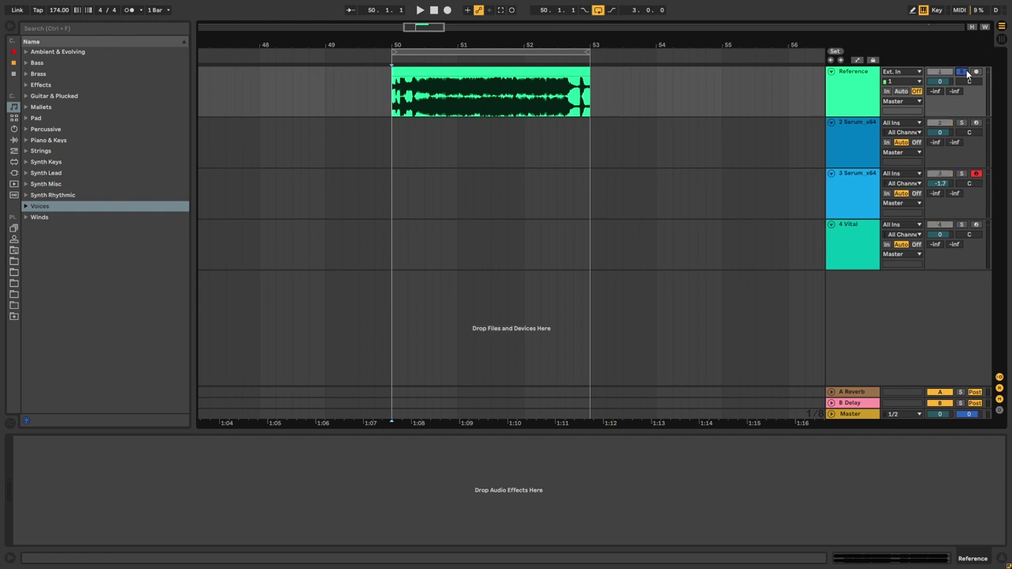
pyautogui.press('space')
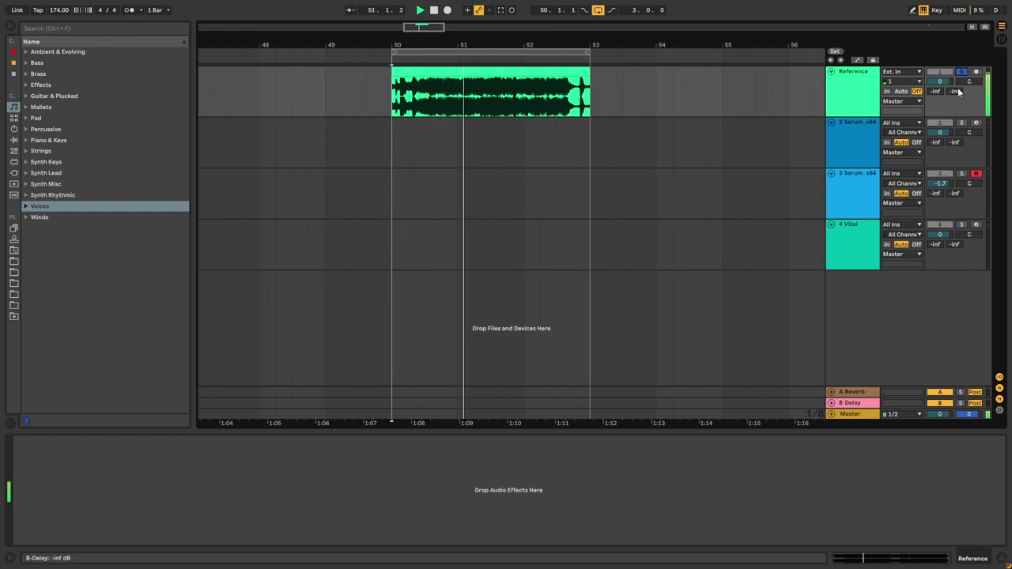
pyautogui.click(964, 72)
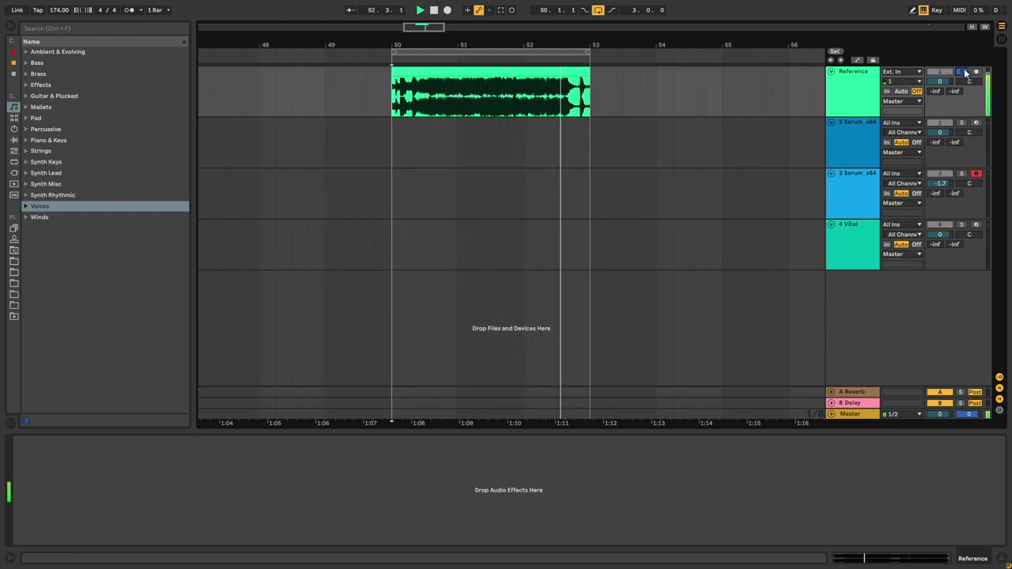
pyautogui.press('space')
pyautogui.click(867, 200)
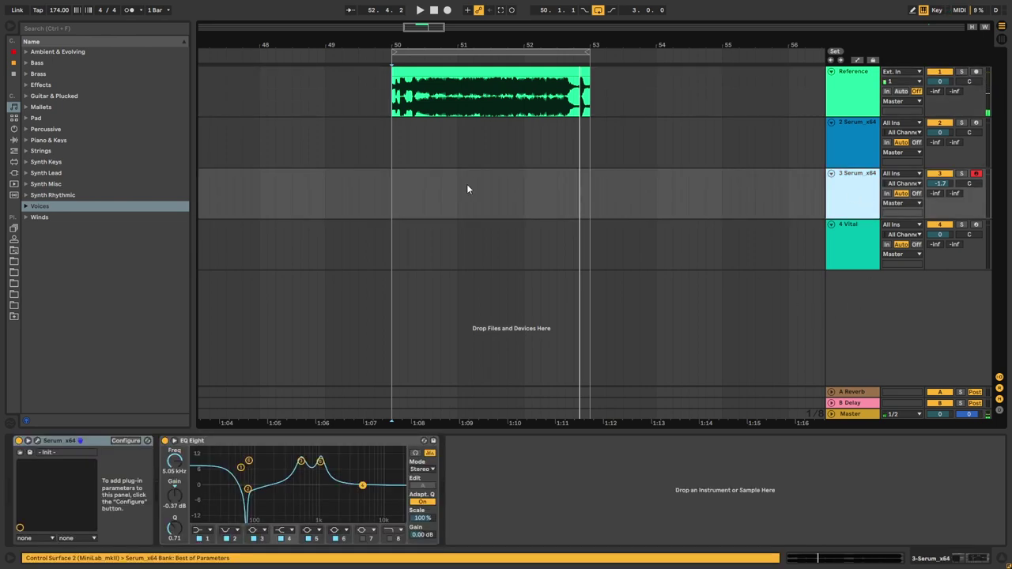
# Step: Return the playhead to bar 50 and glance between Serum's FX and oscillator pages
pyautogui.click(391, 182)
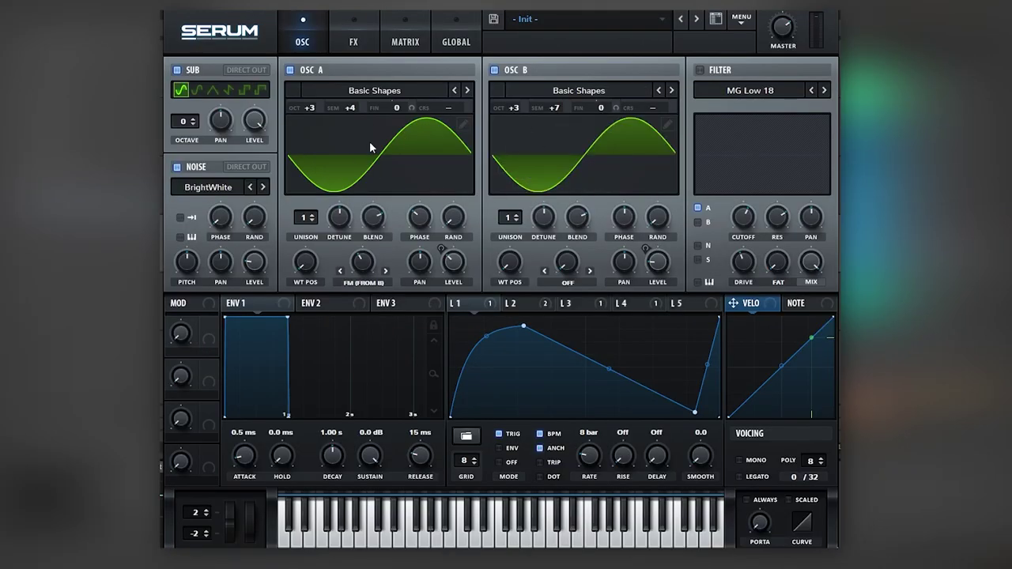
pyautogui.click(345, 44)
pyautogui.click(302, 40)
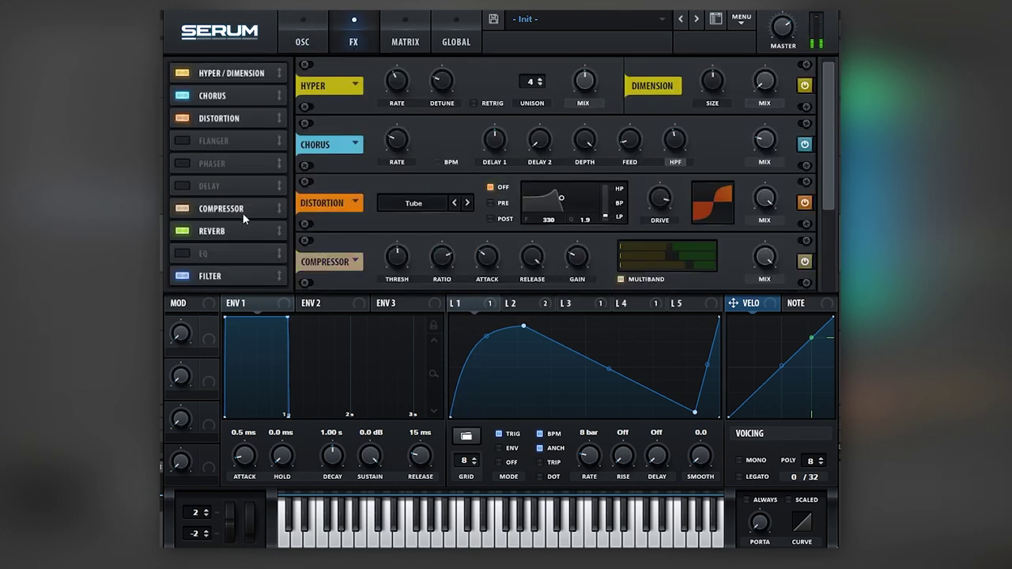
pyautogui.click(323, 32)
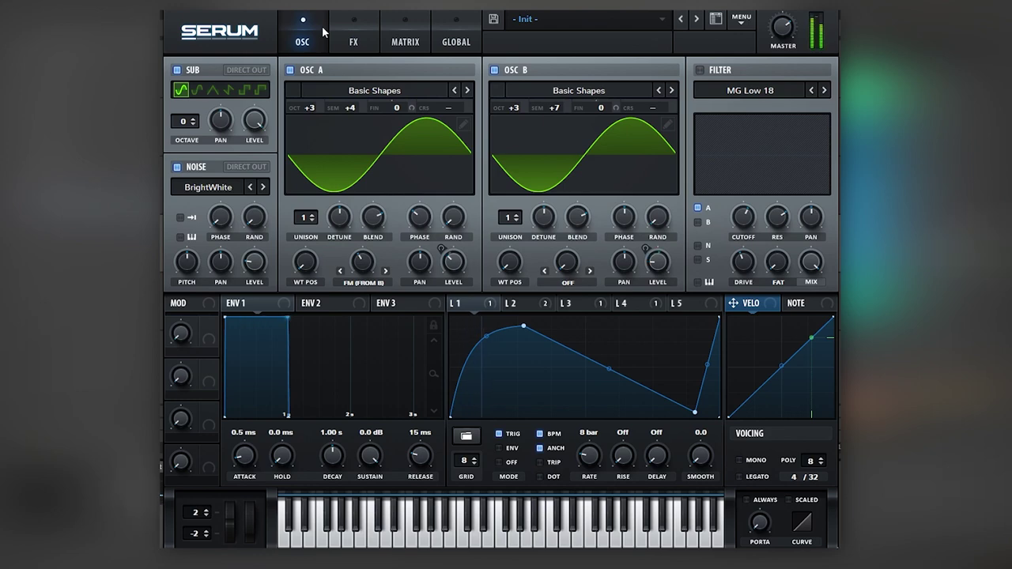
# Step: Lower the FX filter cutoff to 8 Hz and inspect the LFO 4 shape driving it
pyautogui.click(362, 45)
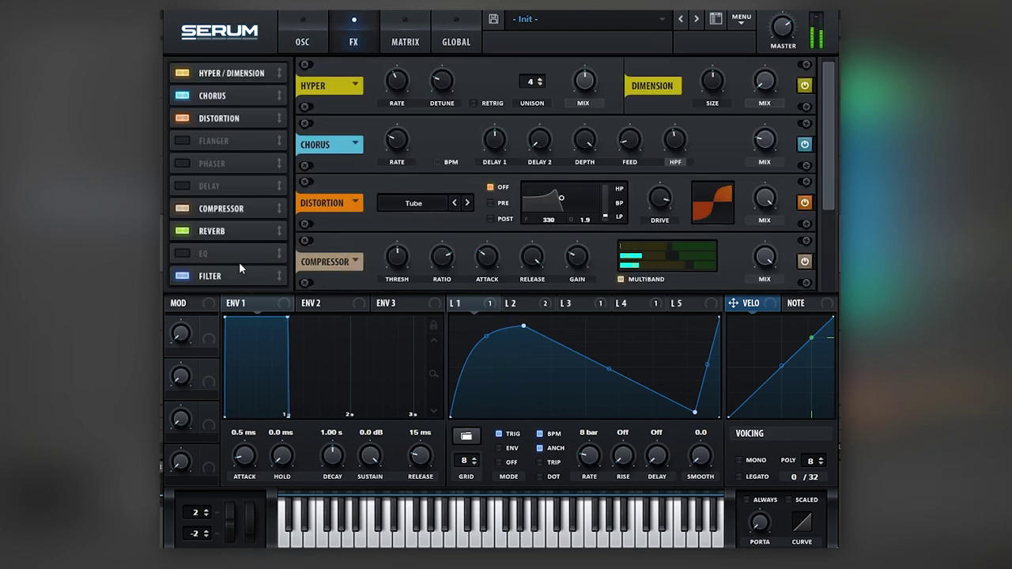
pyautogui.click(249, 278)
pyautogui.moveTo(511, 259)
pyautogui.mouseDown()
pyautogui.moveTo(511, 237)
pyautogui.moveTo(503, 273)
pyautogui.moveTo(505, 247)
pyautogui.moveTo(515, 266)
pyautogui.mouseUp()
pyautogui.click(628, 303)
pyautogui.click(302, 42)
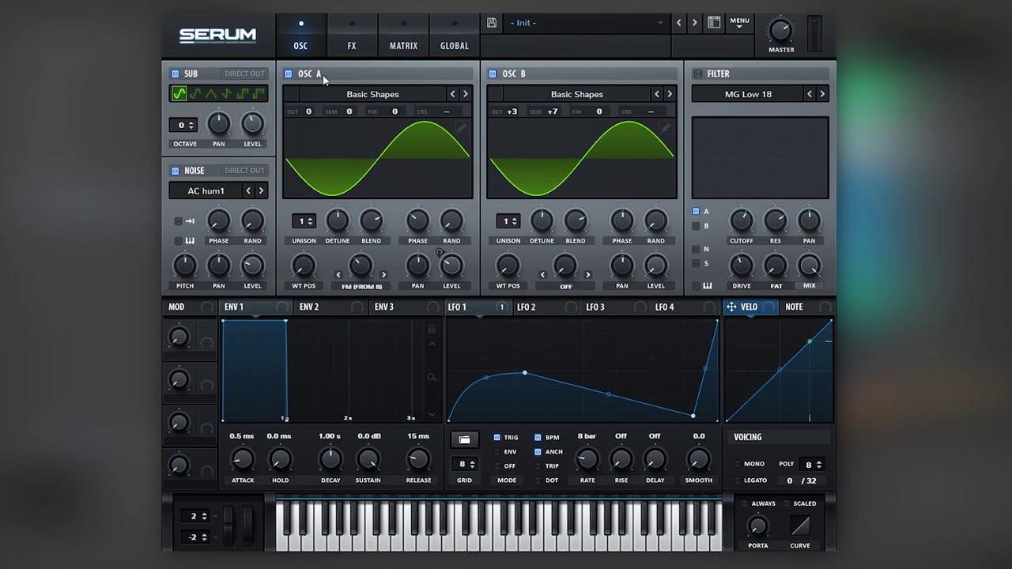
# Step: Mute OSC A, Sub and Noise, restore OSC A, and try OSC B semitone offsets down to 0
pyautogui.click(322, 75)
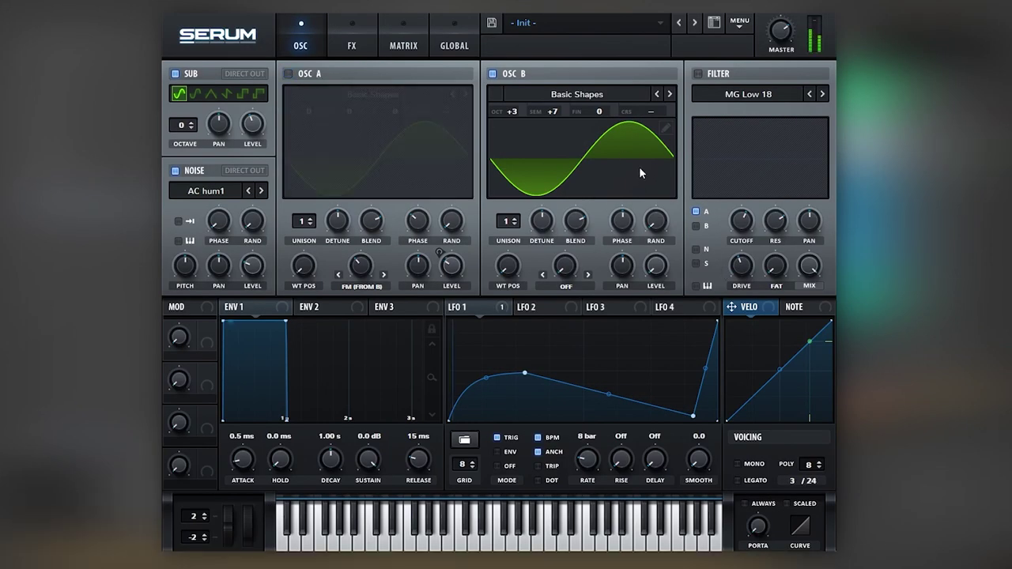
pyautogui.click(175, 73)
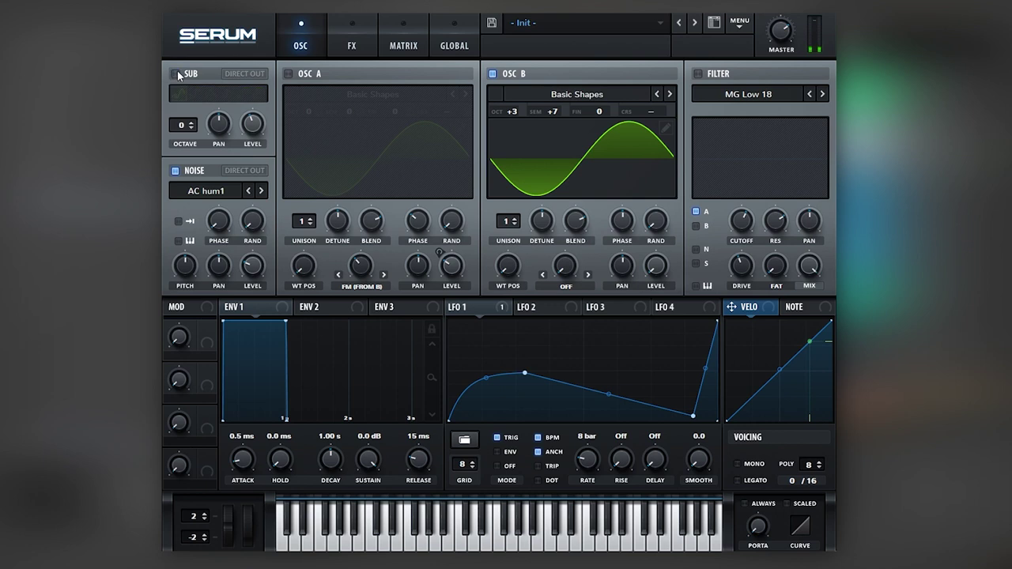
pyautogui.click(198, 170)
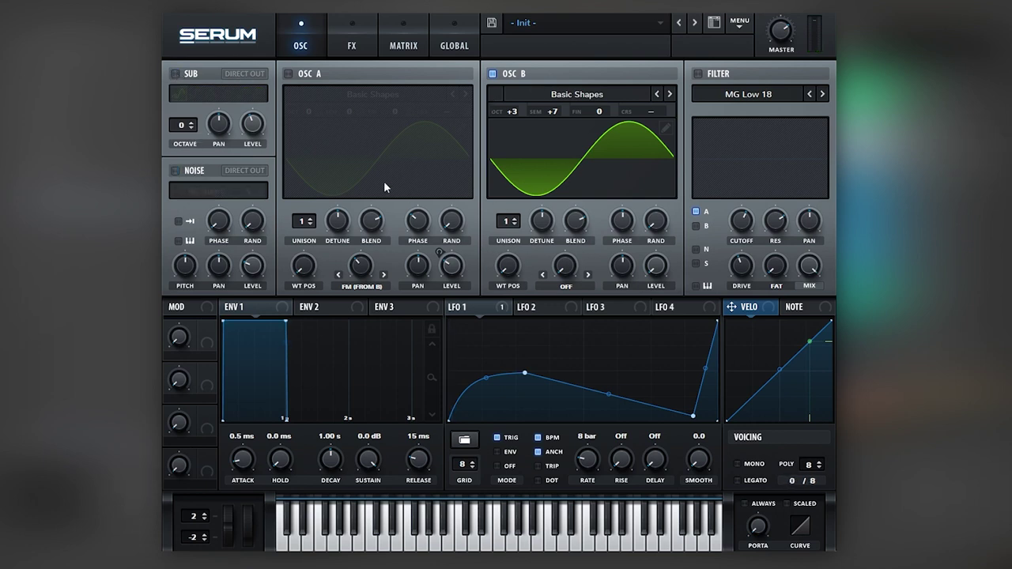
pyautogui.click(288, 74)
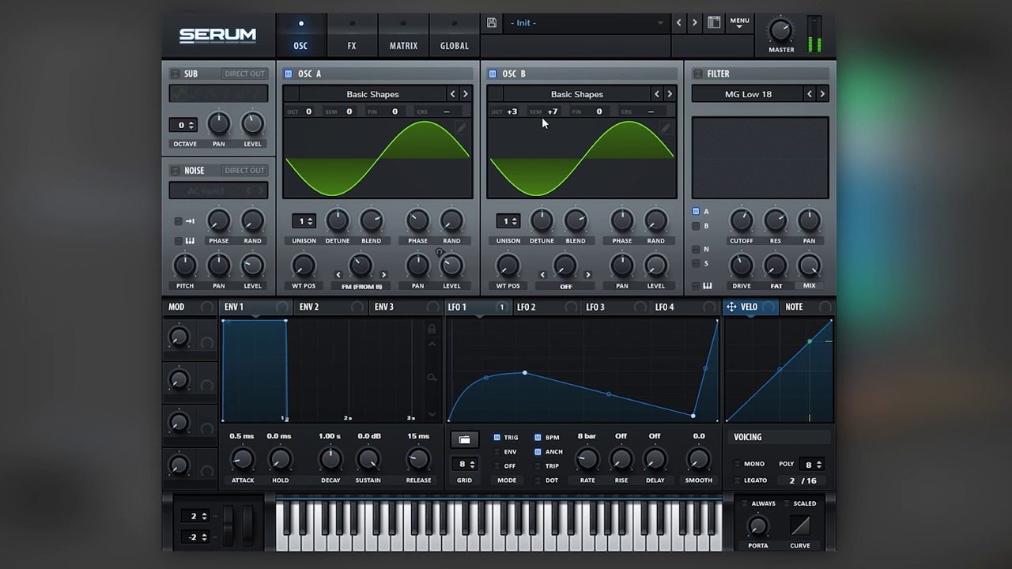
pyautogui.moveTo(541, 117); pyautogui.dragTo(541, 158)
pyautogui.moveTo(540, 67); pyautogui.dragTo(532, 111)
# Step: Turn the Sub and Noise layers back on and check the effects page
pyautogui.click(175, 73)
pyautogui.click(195, 171)
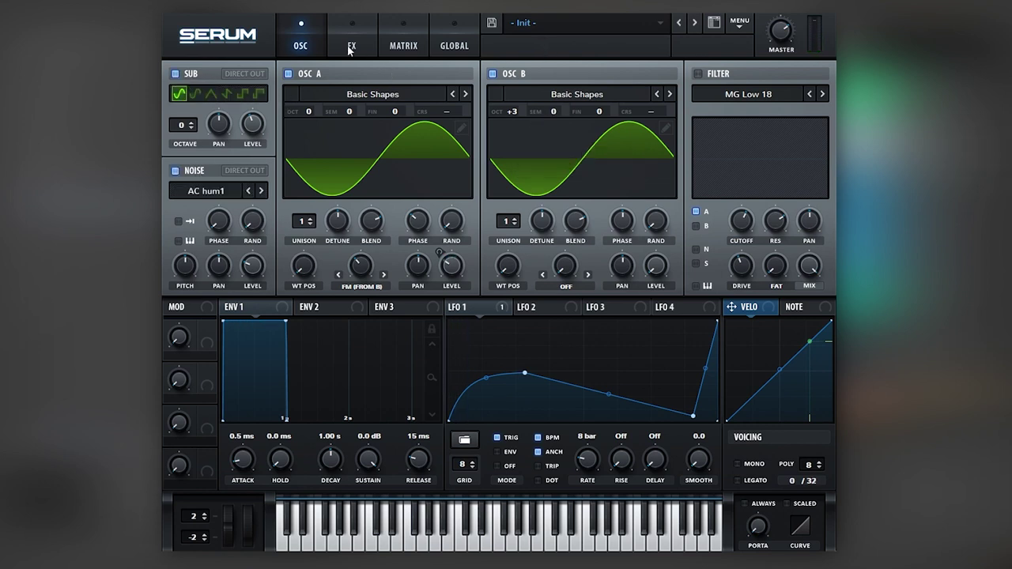
pyautogui.click(345, 47)
pyautogui.click(299, 45)
# Step: Raise OSC B's semitone offset to +5
pyautogui.moveTo(547, 111); pyautogui.dragTo(552, 63)
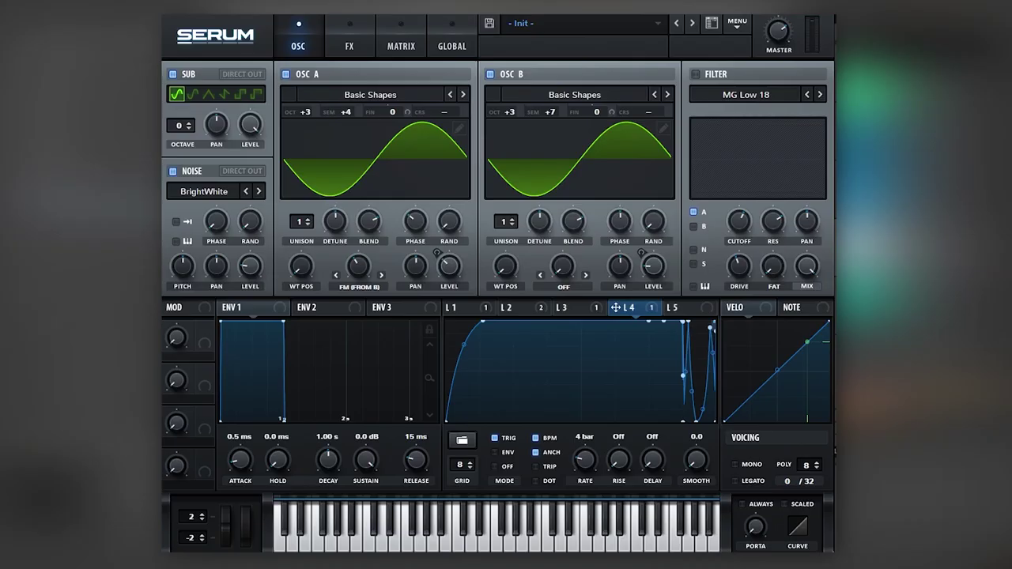
# Step: Initialise the preset and load the Analog Basic Shapes wavetable into OSC A
pyautogui.click(748, 22)
pyautogui.click(749, 100)
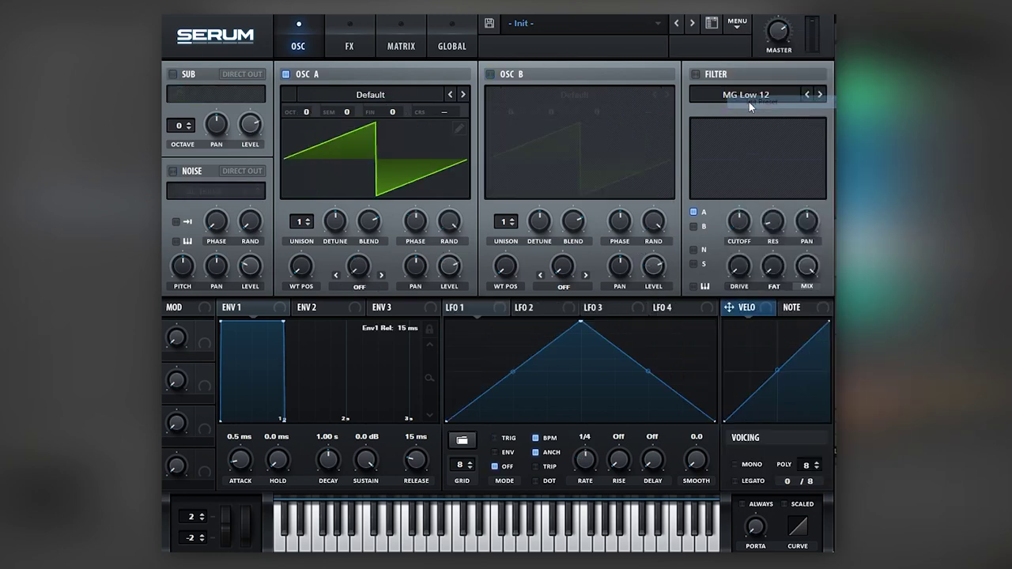
pyautogui.click(370, 94)
pyautogui.click(428, 192)
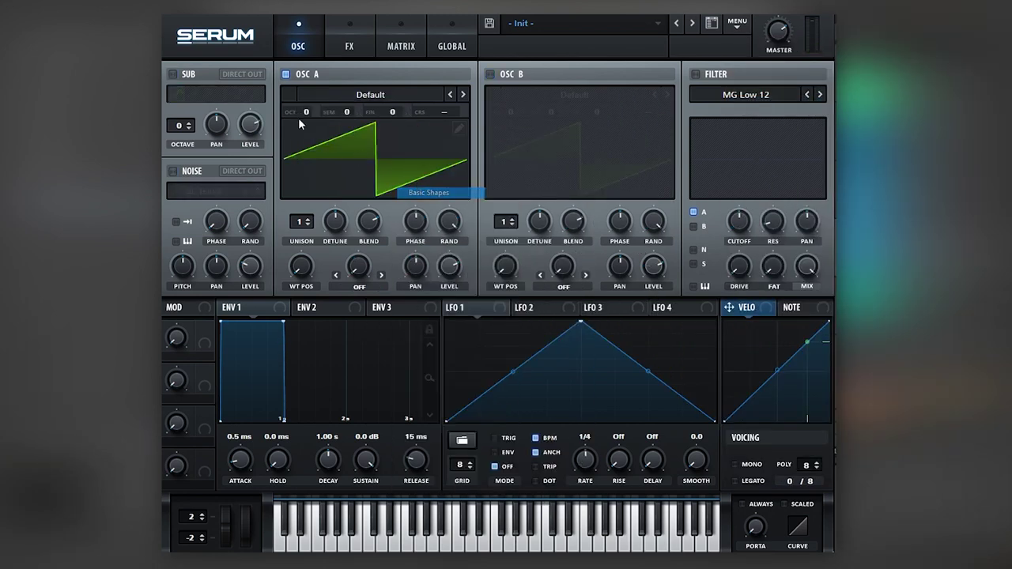
# Step: Enable OSC B and load Basic Shapes into it as well
pyautogui.click(489, 73)
pyautogui.click(575, 95)
pyautogui.moveTo(535, 137)
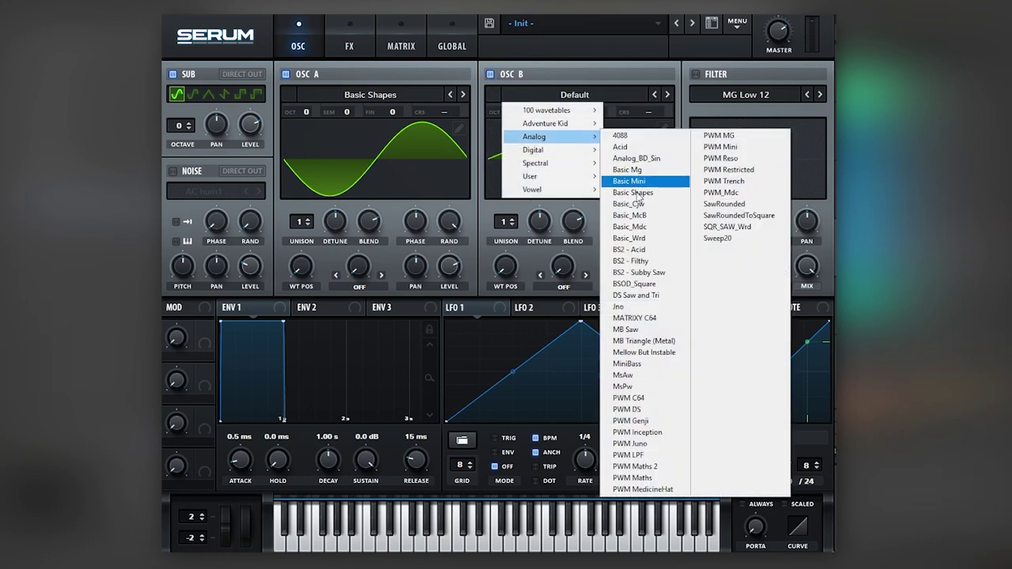
pyautogui.click(632, 192)
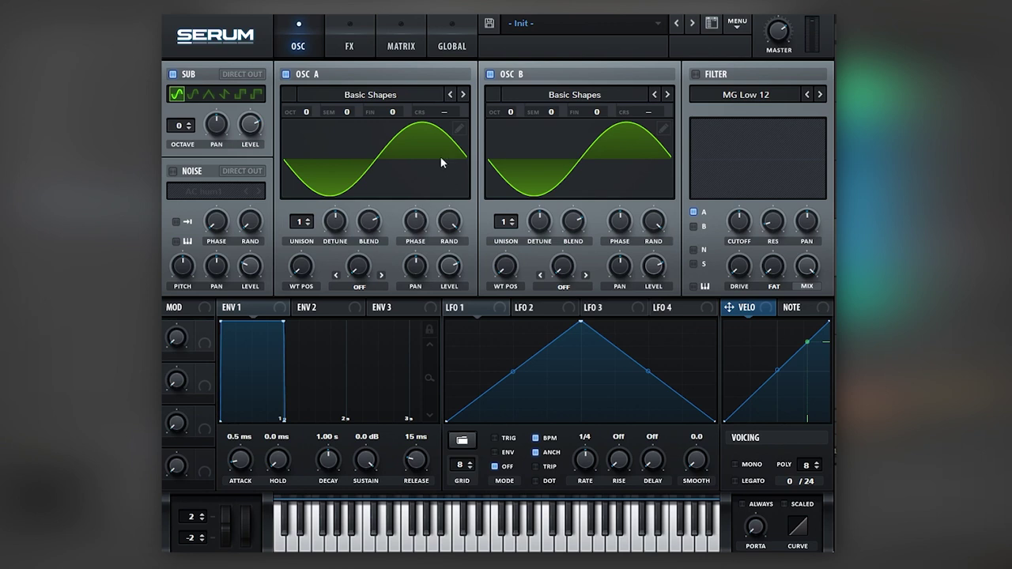
# Step: Tune OSC A to +3 oct +4 semis, OSC B to +3 oct +7 semis, and enable AC hum1 noise
pyautogui.moveTo(307, 113); pyautogui.dragTo(315, 75)
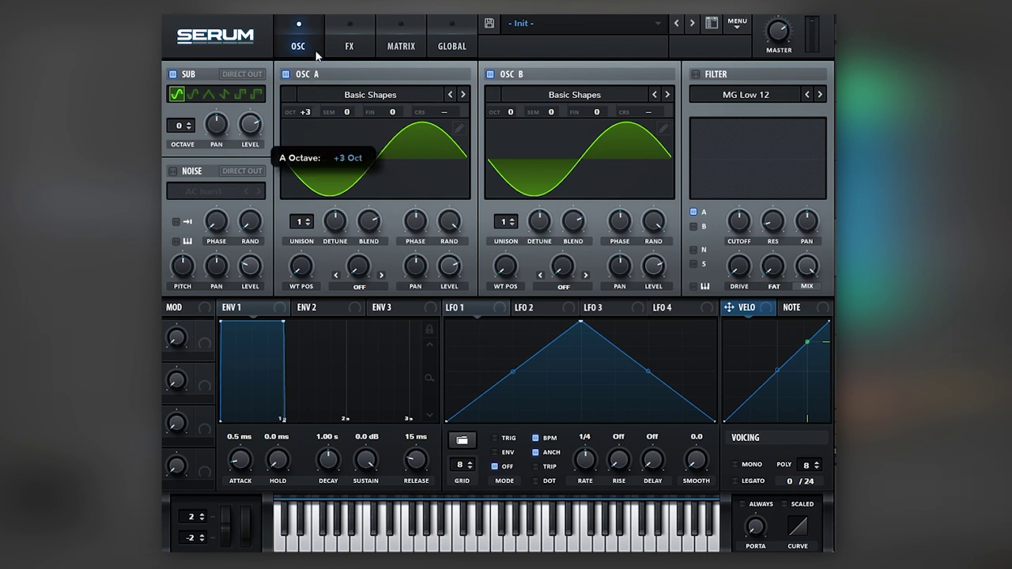
pyautogui.moveTo(347, 111); pyautogui.dragTo(352, 75)
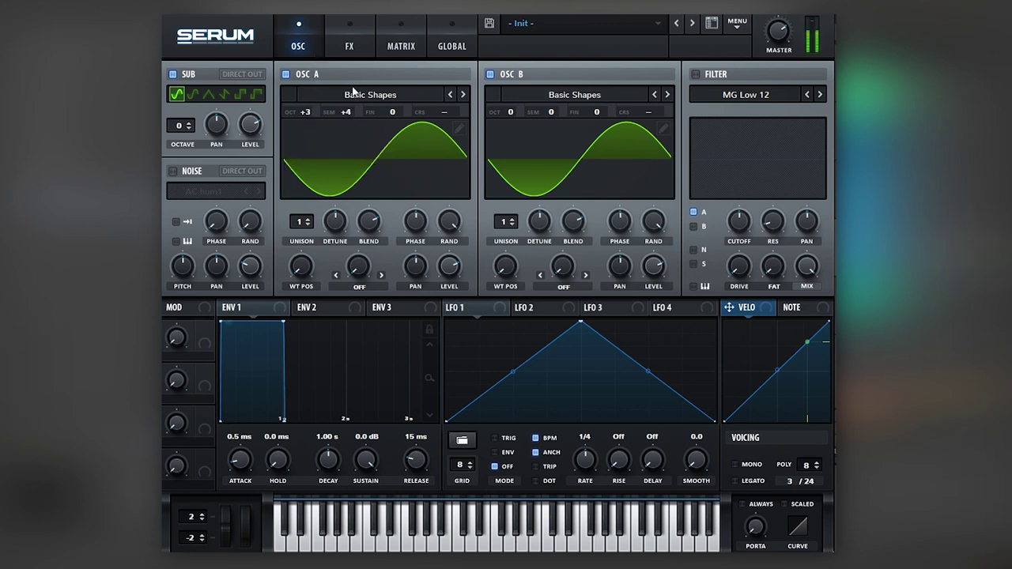
pyautogui.moveTo(511, 113); pyautogui.dragTo(521, 55)
pyautogui.moveTo(549, 116); pyautogui.dragTo(547, 95)
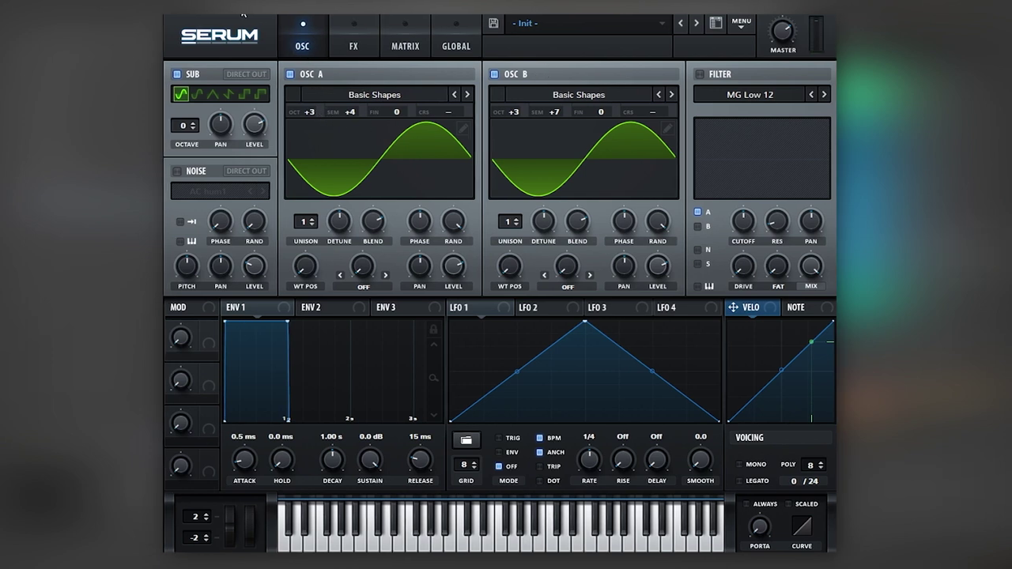
pyautogui.click(202, 173)
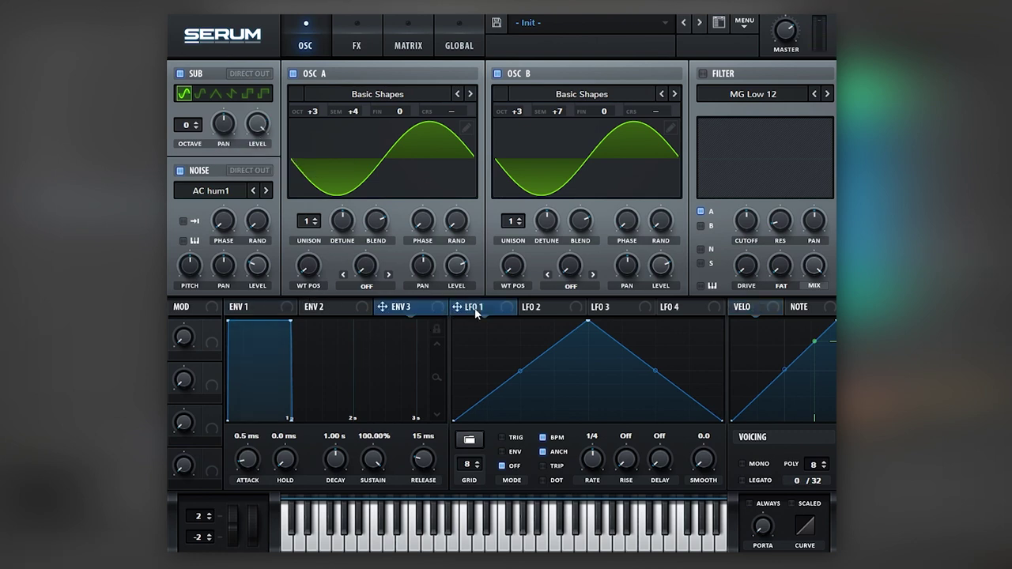
# Step: Route LFO 1 to OSC B's level in TRIG mode at an 8-bar rate
pyautogui.moveTo(461, 307); pyautogui.dragTo(660, 266)
pyautogui.click(516, 437)
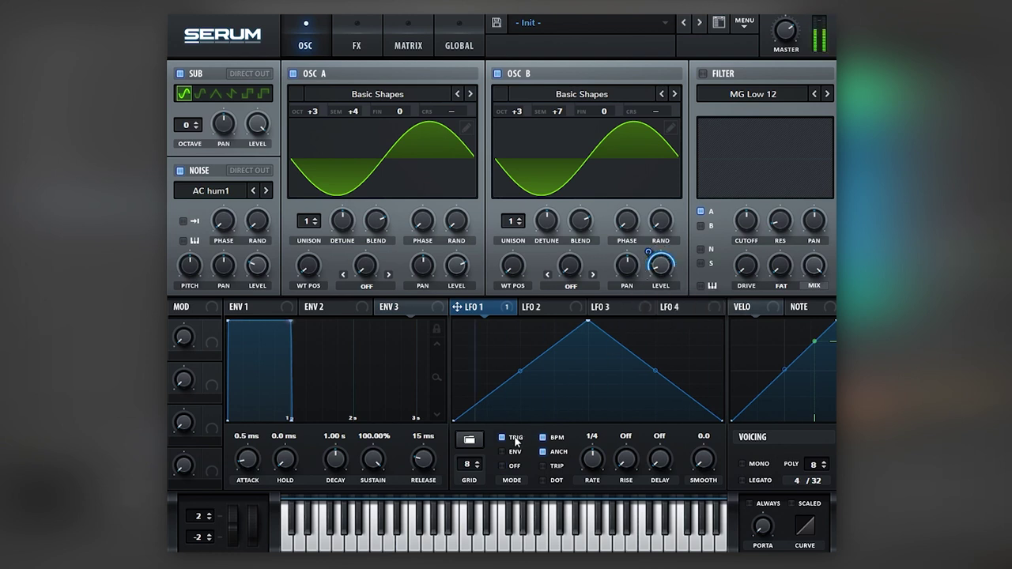
pyautogui.moveTo(593, 467); pyautogui.dragTo(586, 507)
# Step: Reshape LFO 1 with an earlier curved peak, long fall, and a new point rising at the end
pyautogui.moveTo(587, 326); pyautogui.dragTo(525, 329)
pyautogui.moveTo(484, 380); pyautogui.dragTo(491, 377)
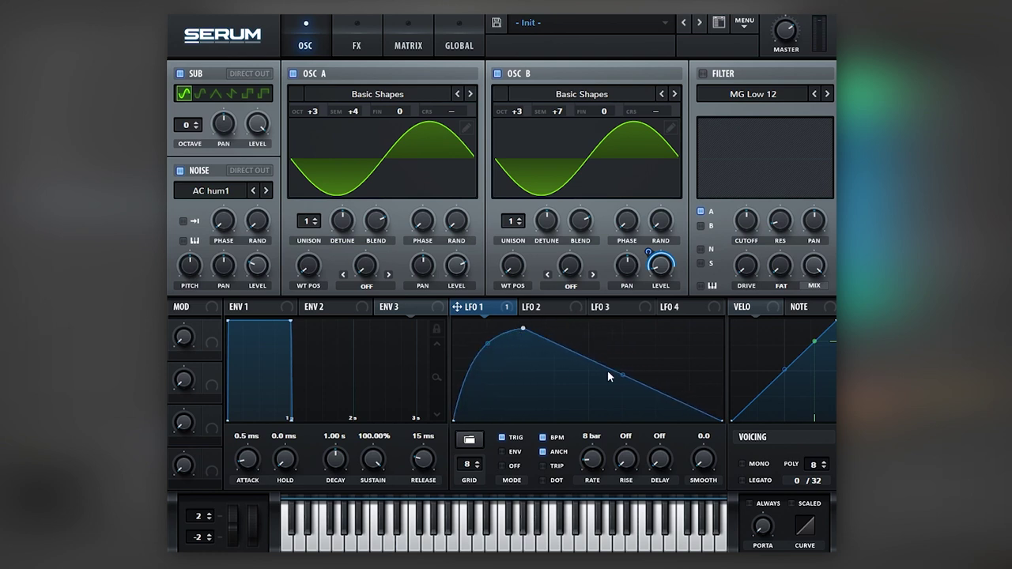
pyautogui.doubleClick(669, 410)
pyautogui.moveTo(669, 410); pyautogui.dragTo(722, 321)
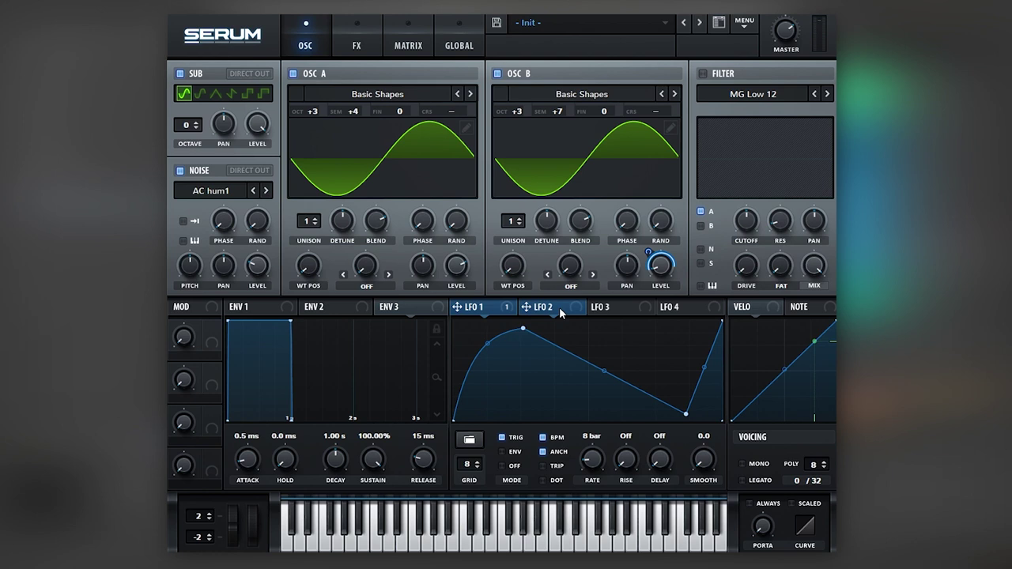
# Step: Assign LFO 2 to OSC A and OSC B fine tuning with reduced amounts
pyautogui.click(534, 307)
pyautogui.moveTo(400, 109); pyautogui.dragTo(400, 111)
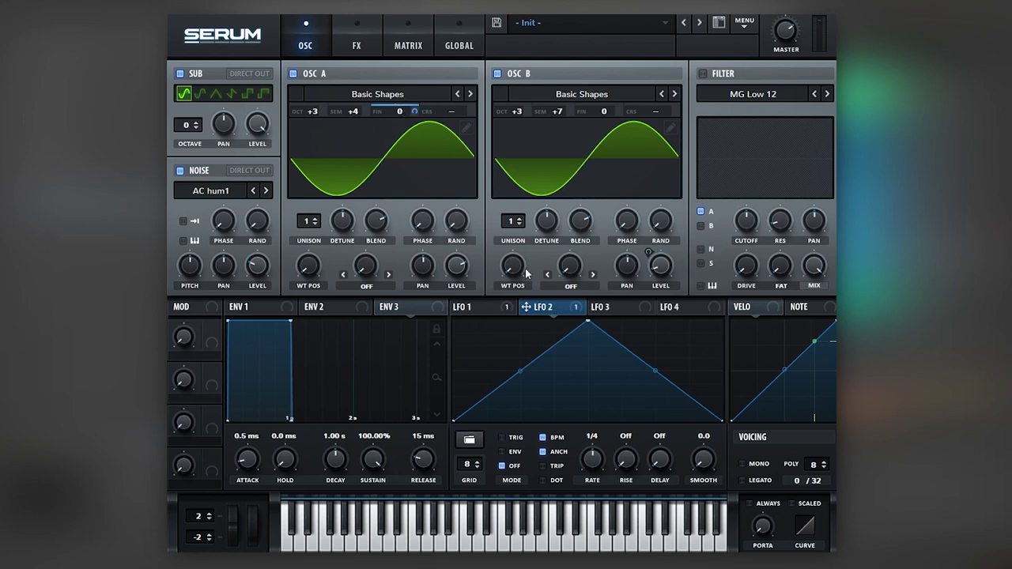
pyautogui.moveTo(526, 308); pyautogui.dragTo(601, 111)
pyautogui.moveTo(410, 111); pyautogui.dragTo(408, 182)
pyautogui.moveTo(620, 111); pyautogui.dragTo(612, 174)
# Step: Shape LFO 2 into a rounded mid-height plateau, retriggered per note at 4 bars
pyautogui.moveTo(588, 321); pyautogui.dragTo(587, 371)
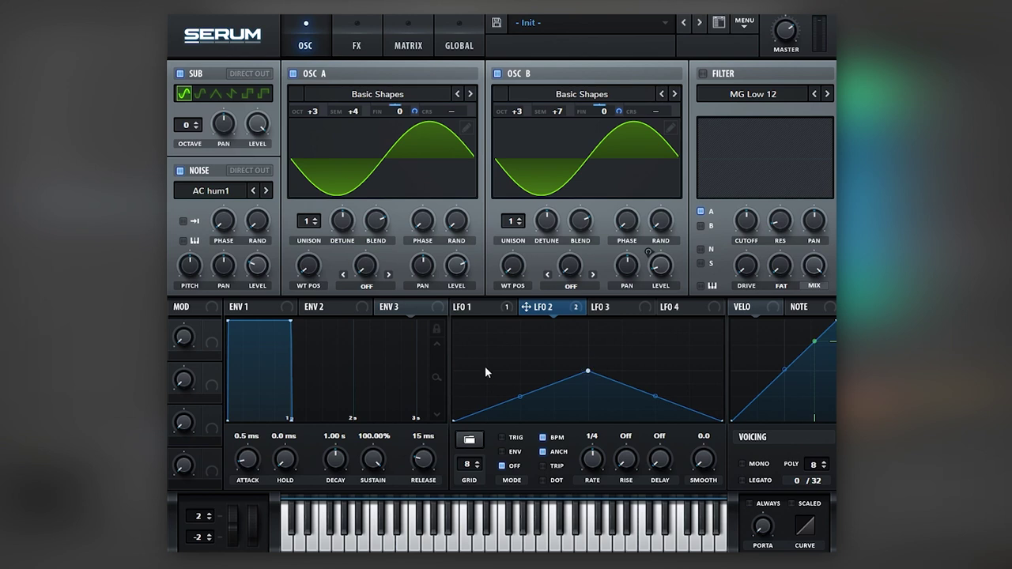
pyautogui.moveTo(520, 395); pyautogui.dragTo(518, 352)
pyautogui.moveTo(656, 396); pyautogui.dragTo(666, 371)
pyautogui.click(502, 437)
pyautogui.moveTo(585, 463); pyautogui.dragTo(584, 485)
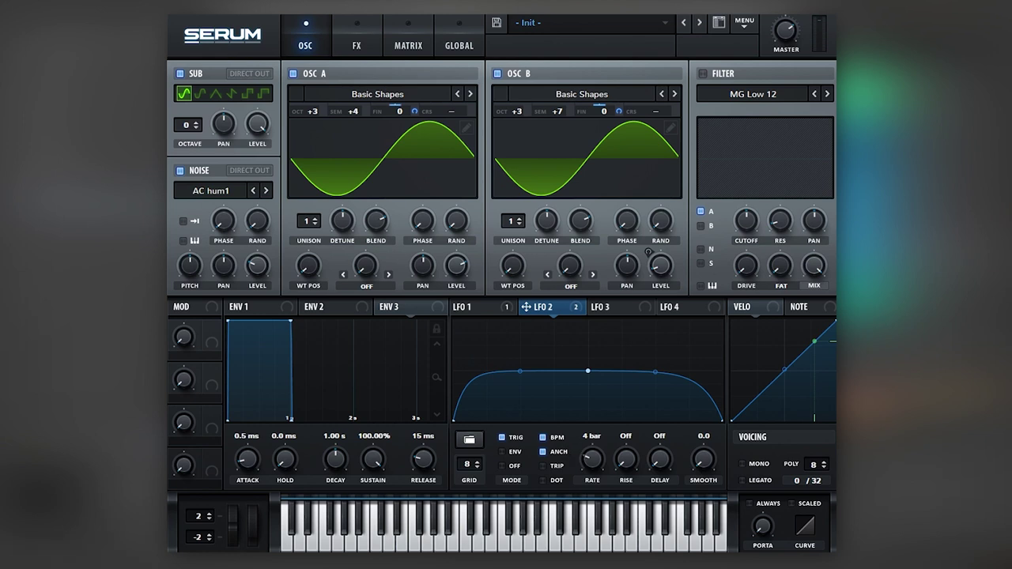
# Step: Raise OSC A's level to 82% and assign LFO 3 to modulate it
pyautogui.click(601, 305)
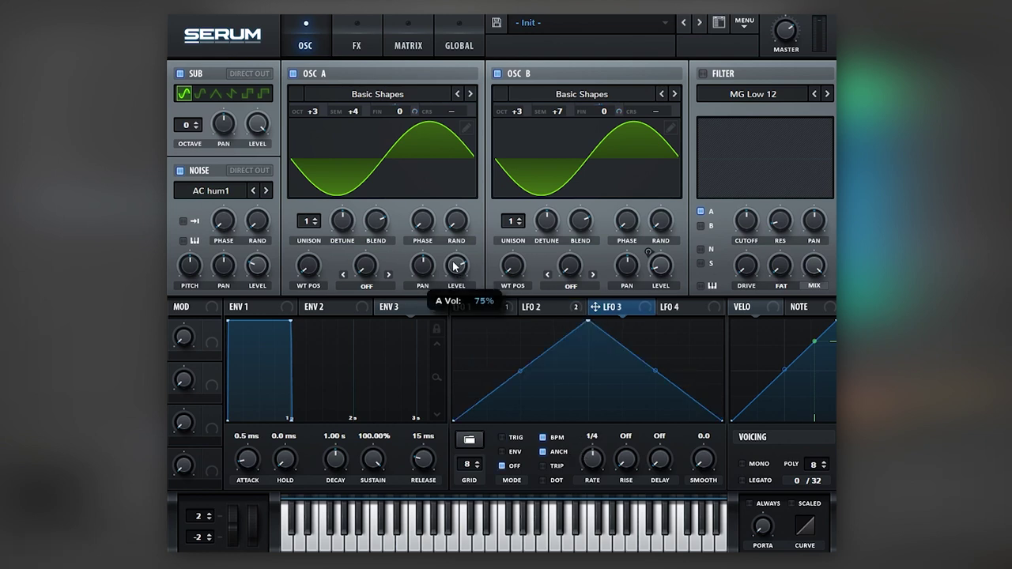
pyautogui.moveTo(455, 266); pyautogui.dragTo(481, 273)
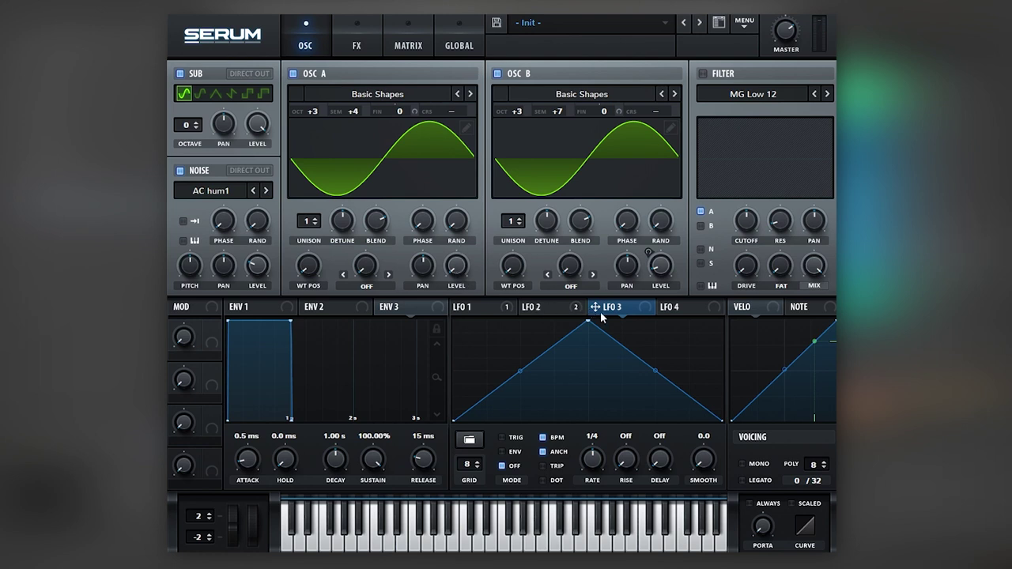
pyautogui.moveTo(596, 308); pyautogui.dragTo(456, 267)
# Step: Set LFO 3 to a 2-bar ENV-mode exponential rising ramp
pyautogui.moveTo(586, 453); pyautogui.dragTo(593, 482)
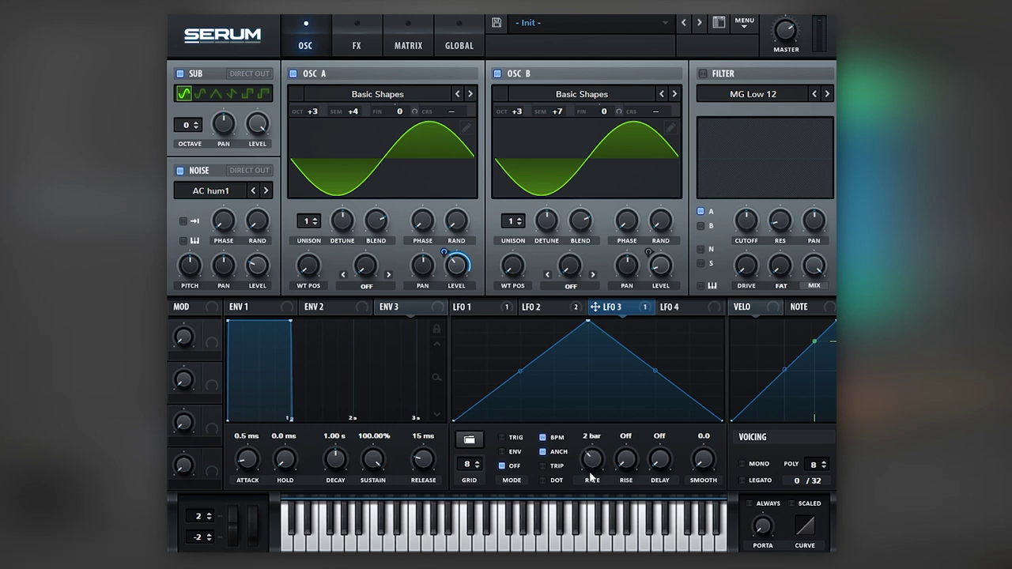
pyautogui.click(502, 452)
pyautogui.moveTo(587, 321); pyautogui.dragTo(769, 283)
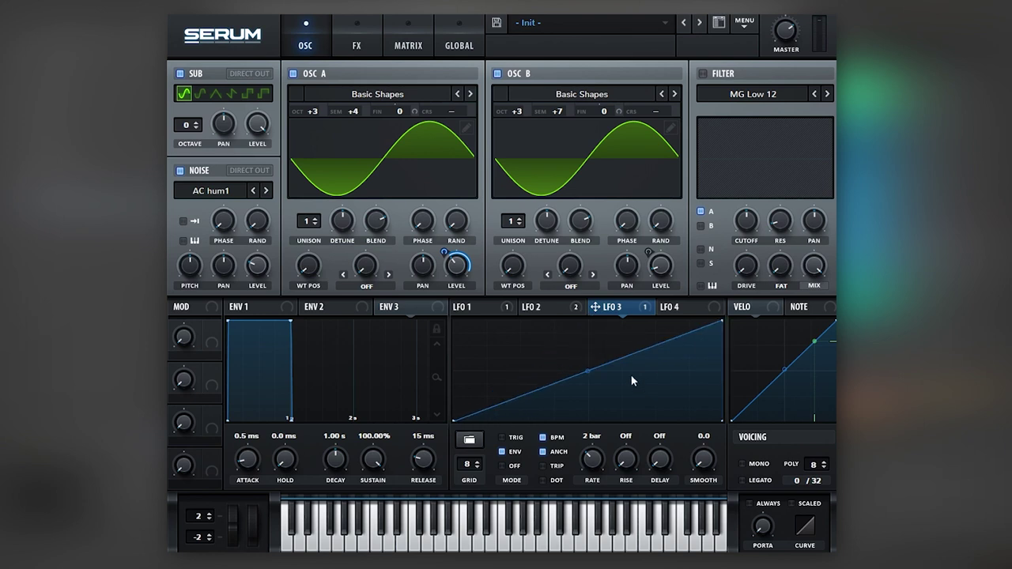
pyautogui.moveTo(587, 371); pyautogui.dragTo(589, 393)
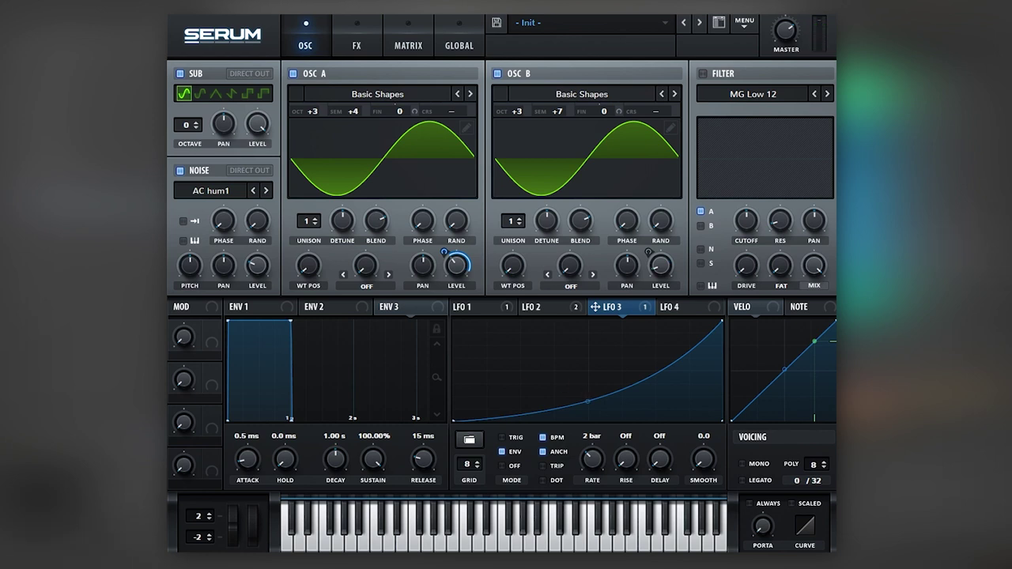
# Step: Enable Hyper/Dimension and Chorus, setting the chorus filter to high-pass at 399 Hz
pyautogui.click(356, 45)
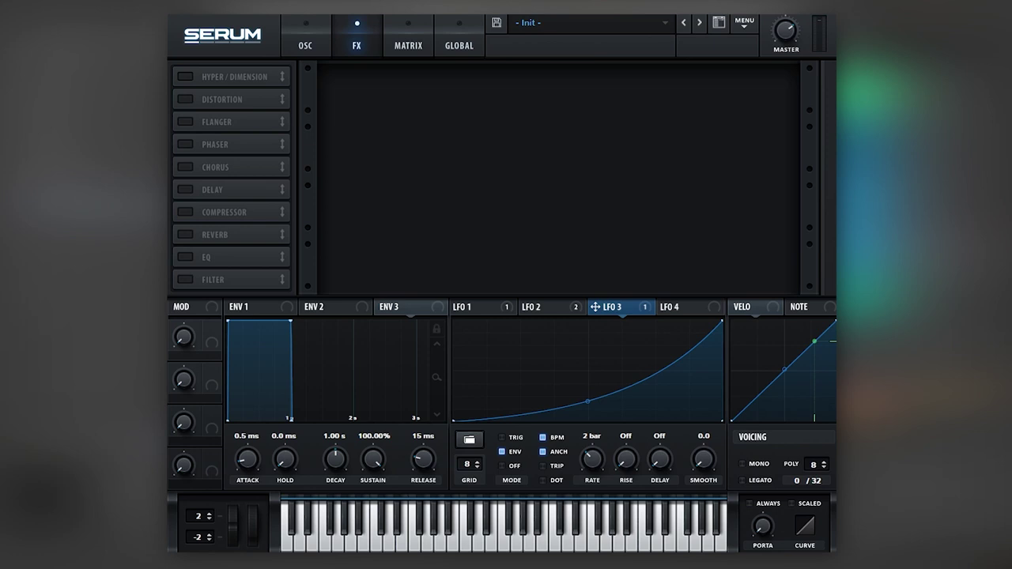
pyautogui.click(185, 76)
pyautogui.click(185, 167)
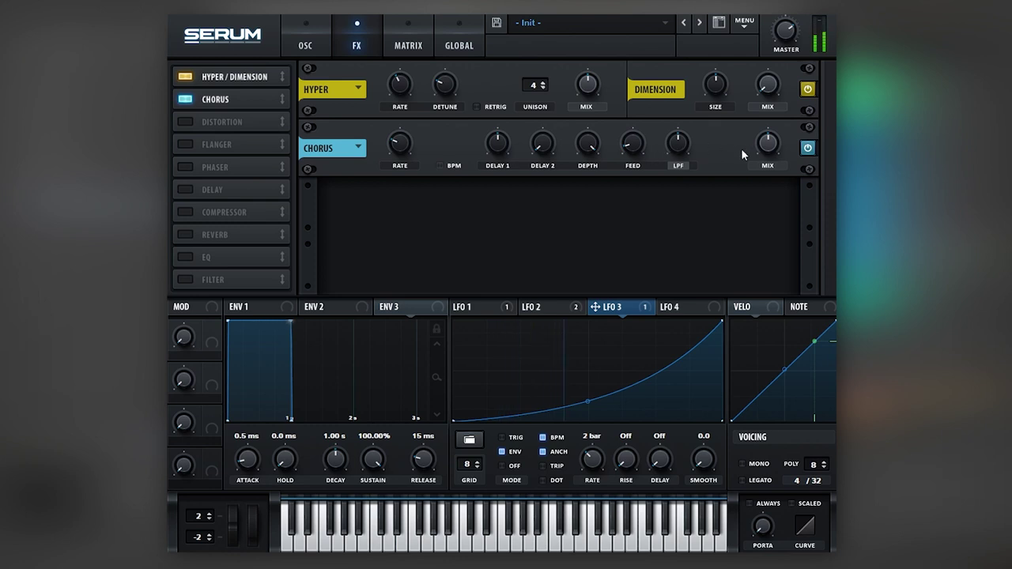
pyautogui.moveTo(751, 161)
pyautogui.moveTo(674, 150)
pyautogui.moveTo(674, 148); pyautogui.dragTo(671, 168)
pyautogui.click(678, 166)
# Step: Enable Tube Distortion with its drive raised to 84%
pyautogui.click(187, 122)
pyautogui.moveTo(658, 204)
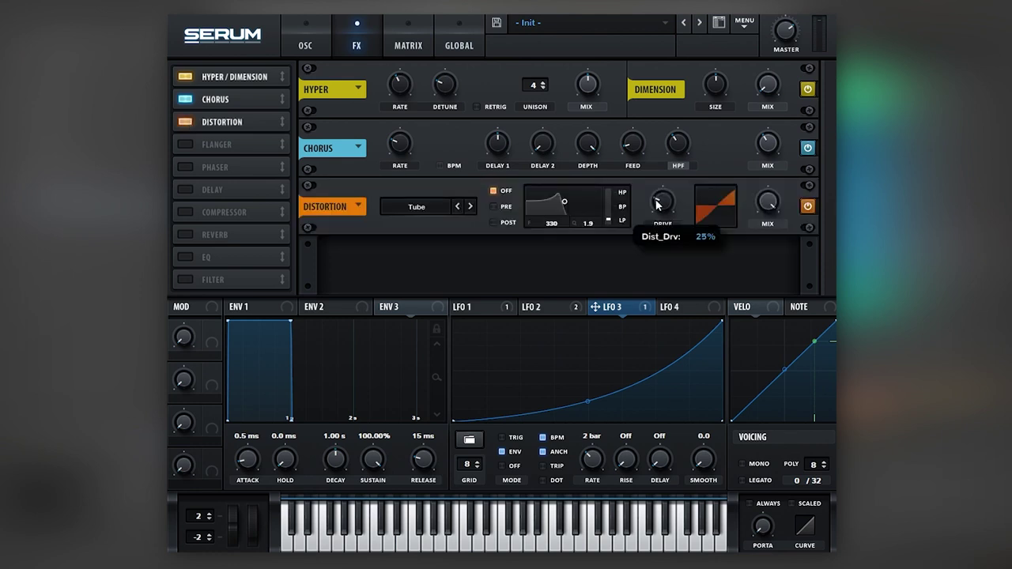
pyautogui.moveTo(658, 204); pyautogui.dragTo(678, 145)
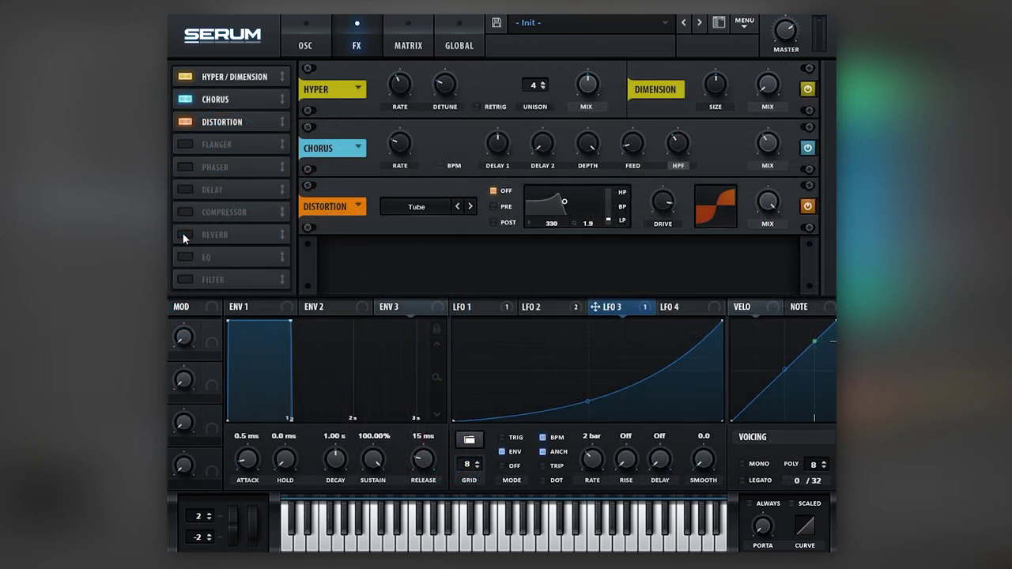
# Step: Enable the Compressor with 9.8 dB gain, Reverb at 52% mix, and Filter with 375 Hz cutoff
pyautogui.click(182, 212)
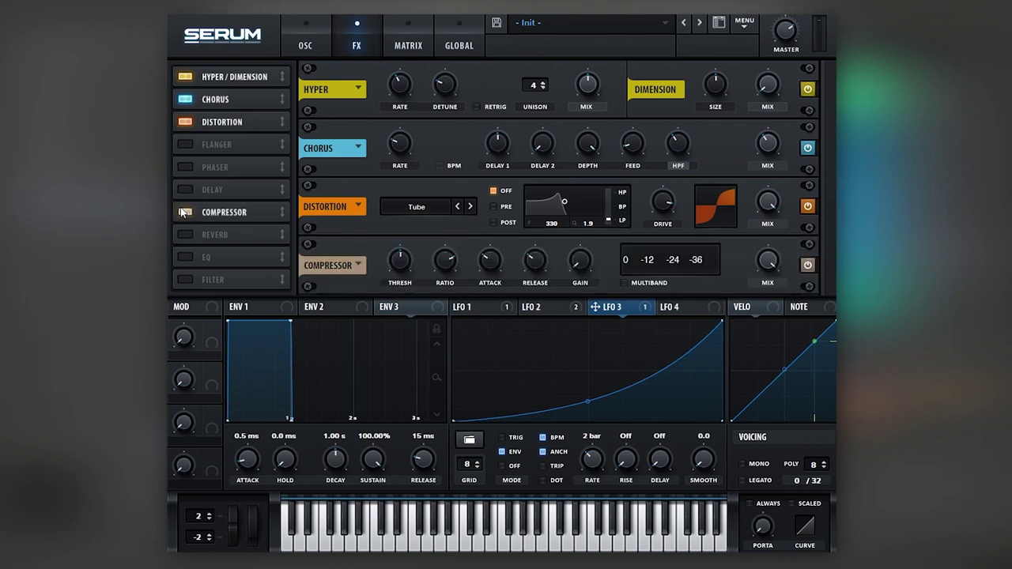
pyautogui.moveTo(578, 263); pyautogui.dragTo(580, 233)
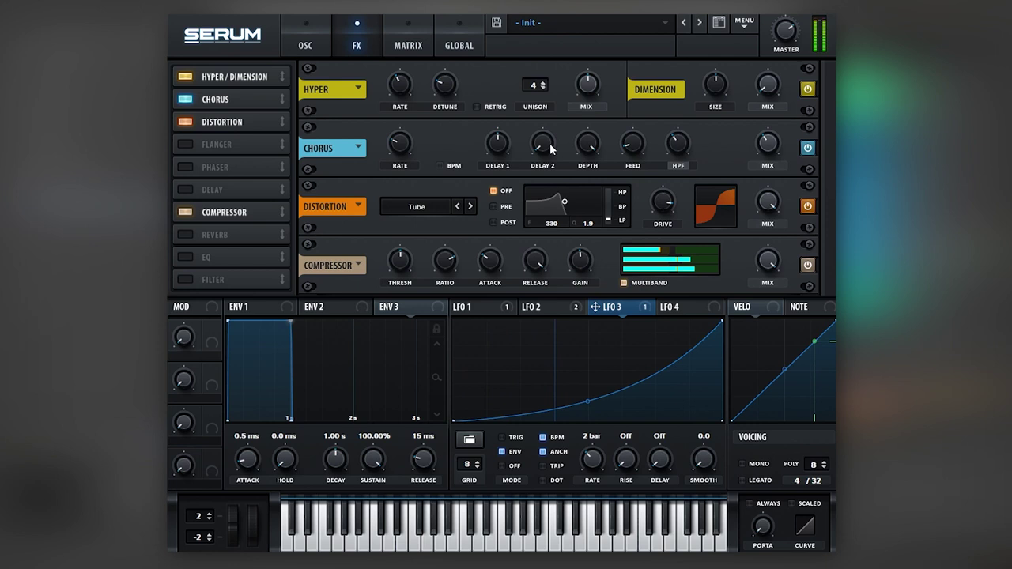
pyautogui.click(185, 235)
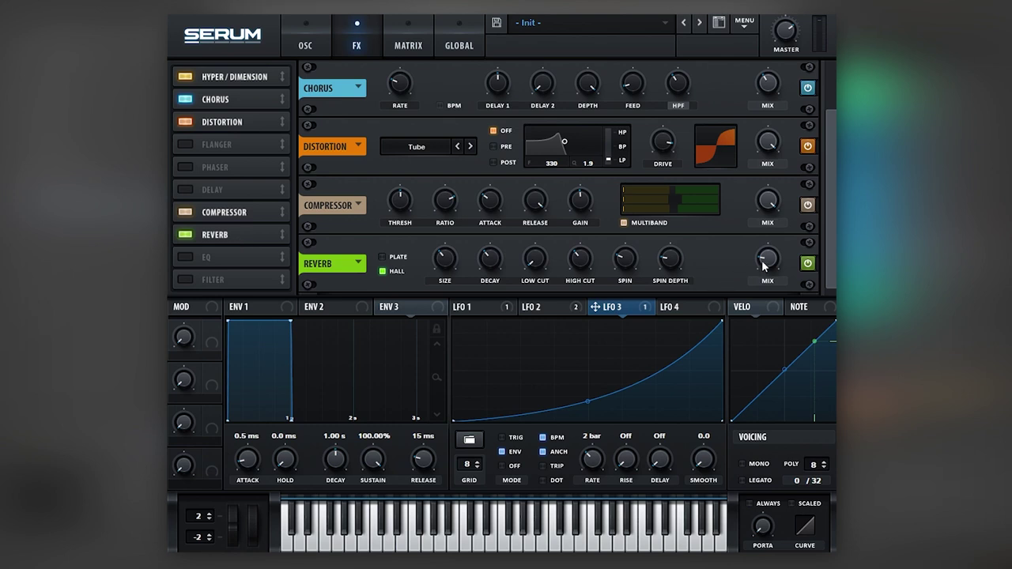
pyautogui.moveTo(762, 260); pyautogui.dragTo(777, 227)
pyautogui.click(187, 280)
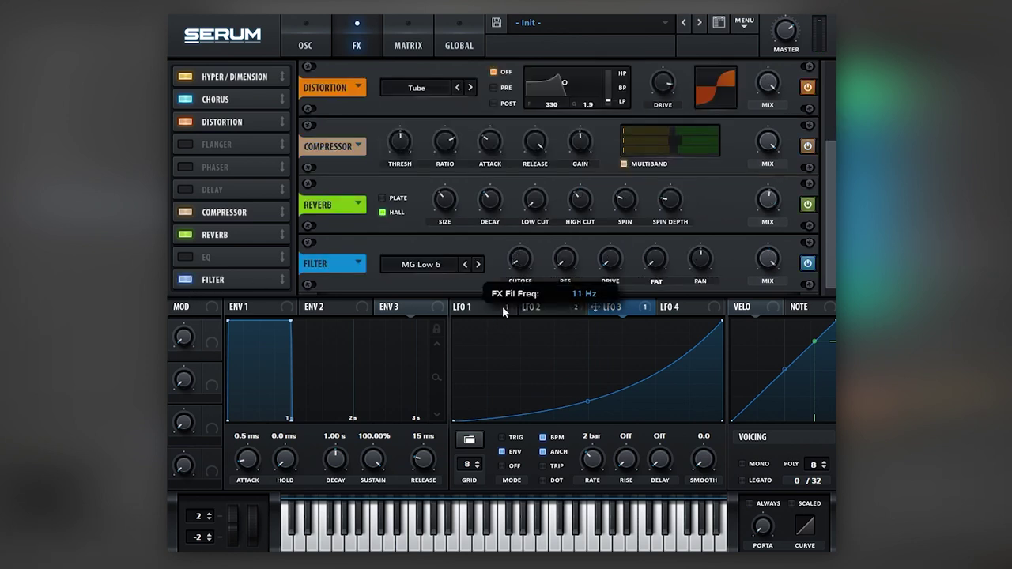
pyautogui.moveTo(502, 306); pyautogui.dragTo(532, 235)
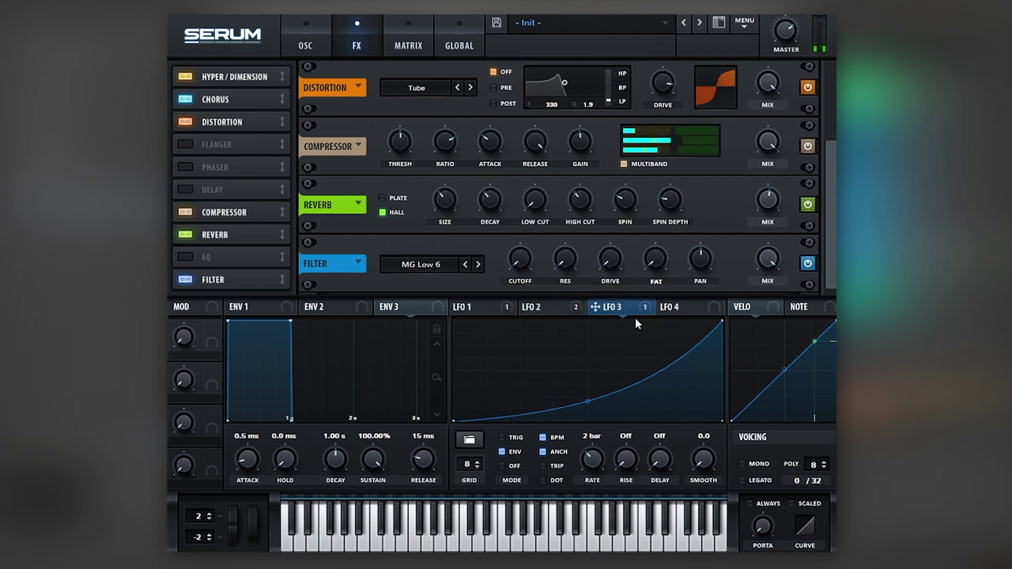
# Step: Set LFO 4 to a 4-bar one-shot envelope and assign it to the FX filter cutoff
pyautogui.click(672, 307)
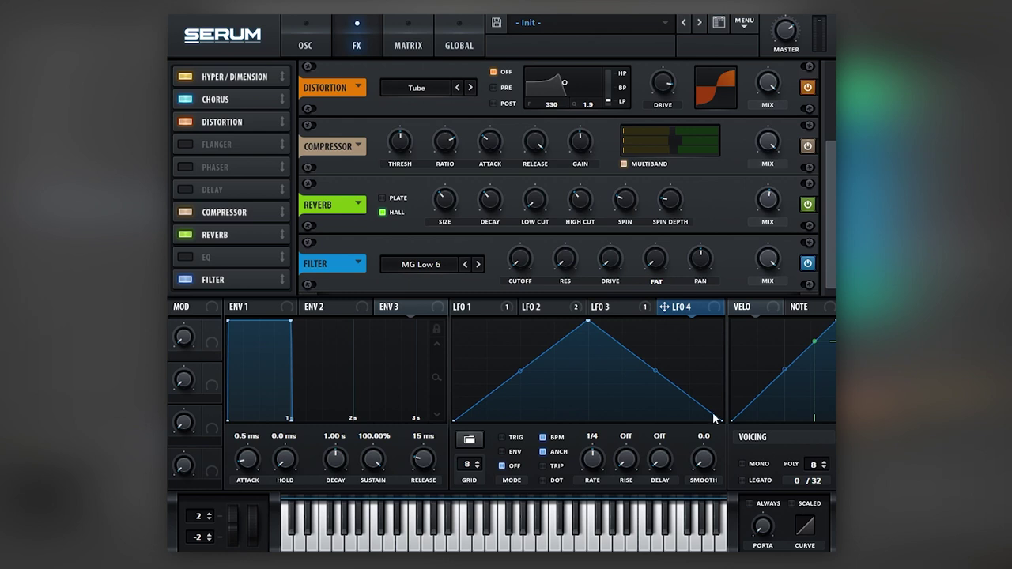
pyautogui.moveTo(589, 468); pyautogui.dragTo(579, 488)
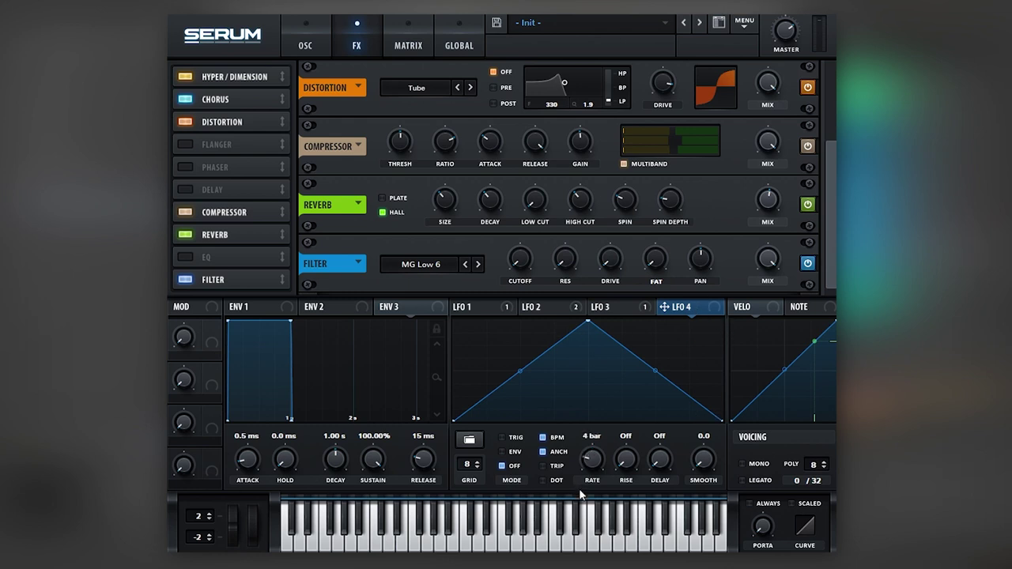
pyautogui.click(518, 453)
pyautogui.moveTo(664, 307); pyautogui.dragTo(517, 258)
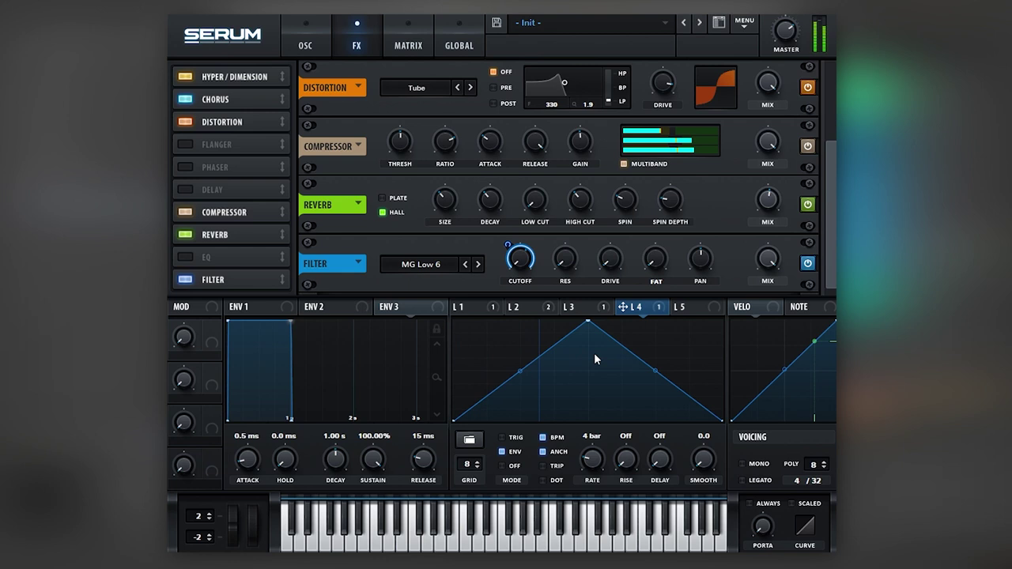
# Step: Shape LFO 4 with a rising plateau, a peak, a dip to the floor, and another peak
pyautogui.doubleClick(627, 333)
pyautogui.moveTo(627, 333); pyautogui.dragTo(672, 289)
pyautogui.doubleClick(672, 348)
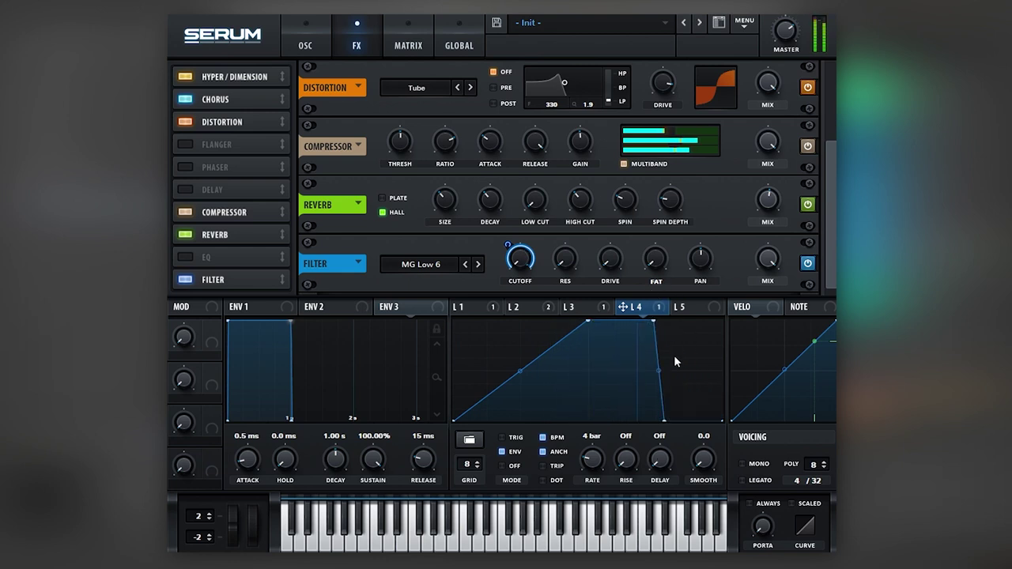
pyautogui.doubleClick(664, 420)
pyautogui.moveTo(695, 396); pyautogui.dragTo(655, 421)
pyautogui.moveTo(721, 419); pyautogui.dragTo(670, 321)
pyautogui.doubleClick(708, 324)
# Step: Set LFO 4's start point, switch the grid to 16, and draw narrow spikes
pyautogui.rightClick(655, 323)
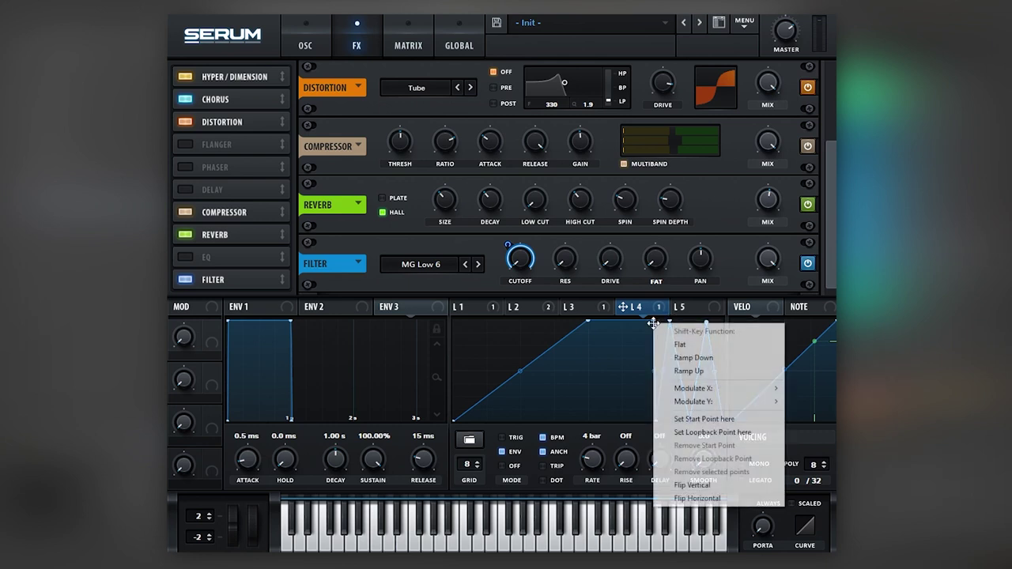
pyautogui.click(688, 418)
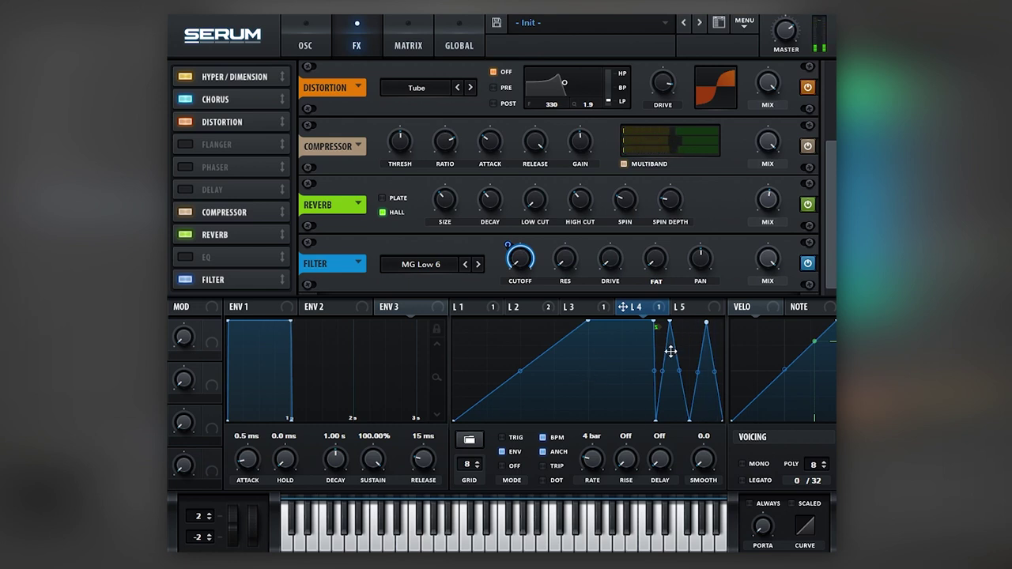
pyautogui.moveTo(472, 459); pyautogui.dragTo(487, 419)
pyautogui.moveTo(678, 338); pyautogui.dragTo(669, 442)
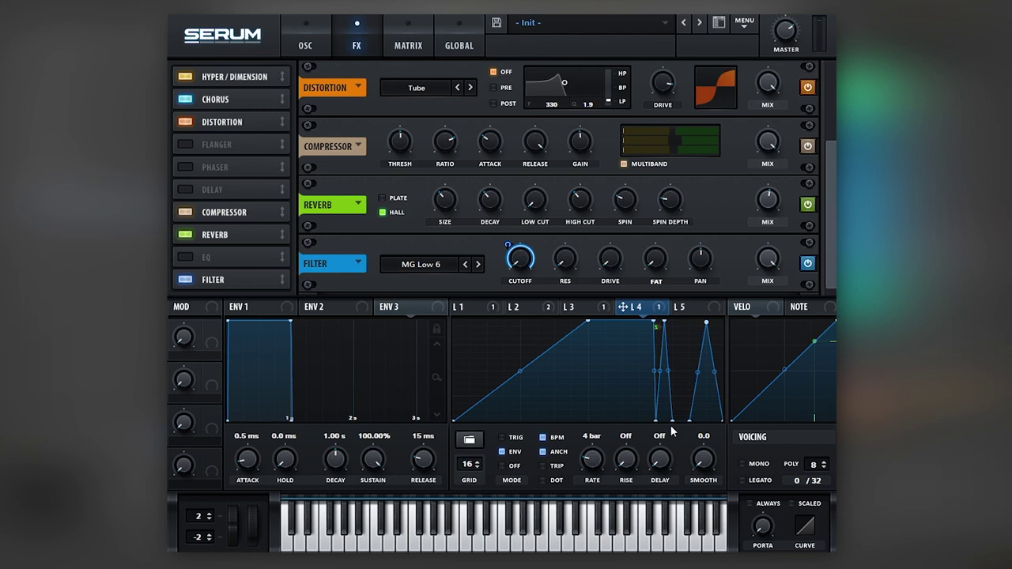
pyautogui.moveTo(672, 419); pyautogui.dragTo(679, 306)
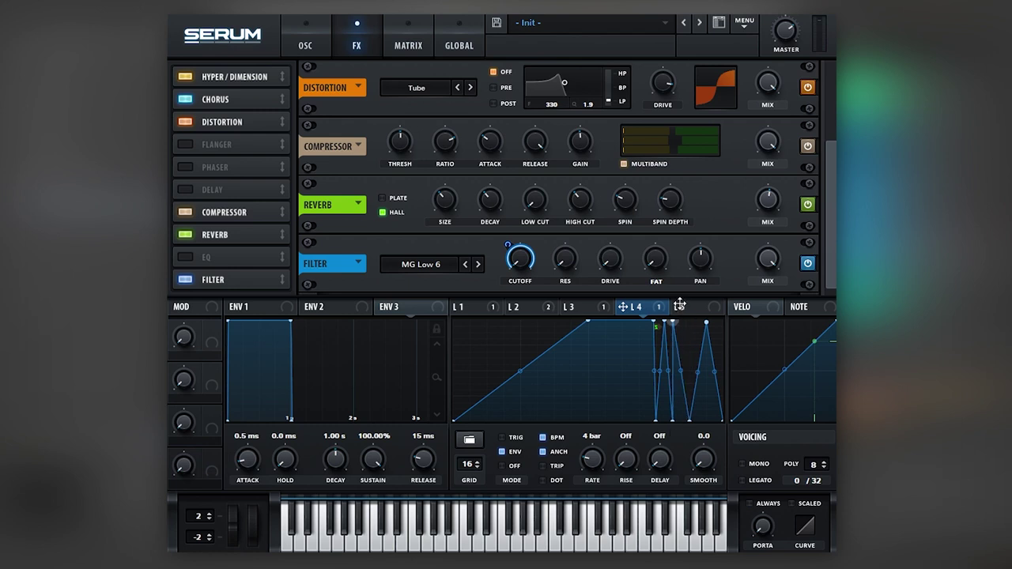
# Step: Make LFO 4 retrigger with each note (TRIG) and reset its start point
pyautogui.click(690, 307)
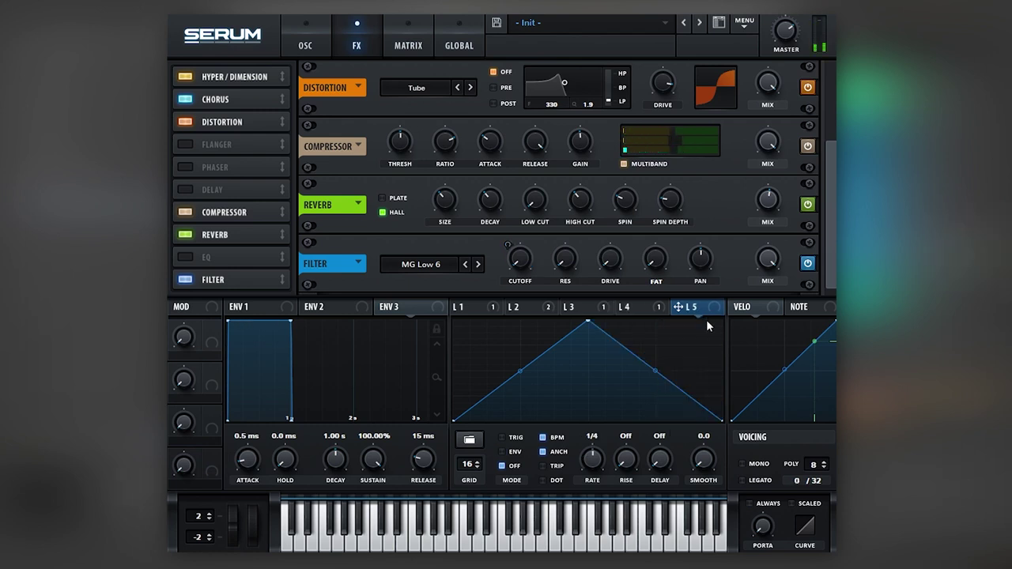
pyautogui.click(630, 307)
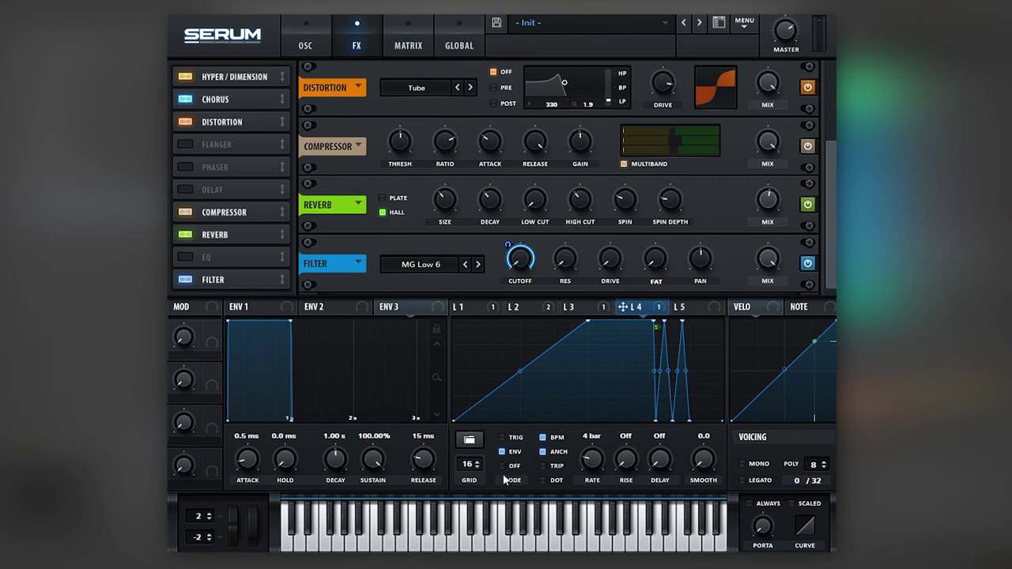
pyautogui.click(510, 437)
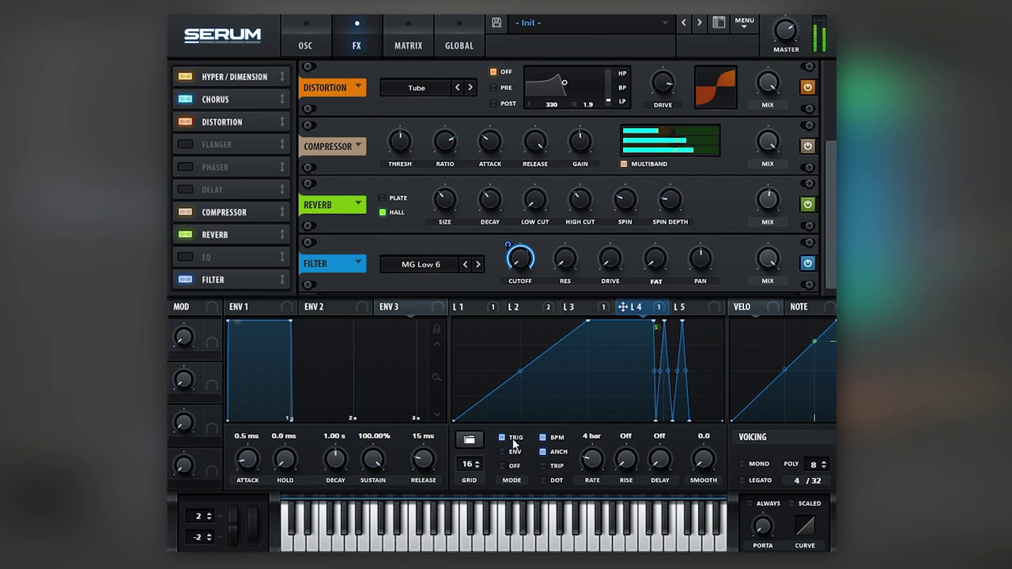
pyautogui.rightClick(456, 421)
pyautogui.click(506, 502)
pyautogui.click(305, 45)
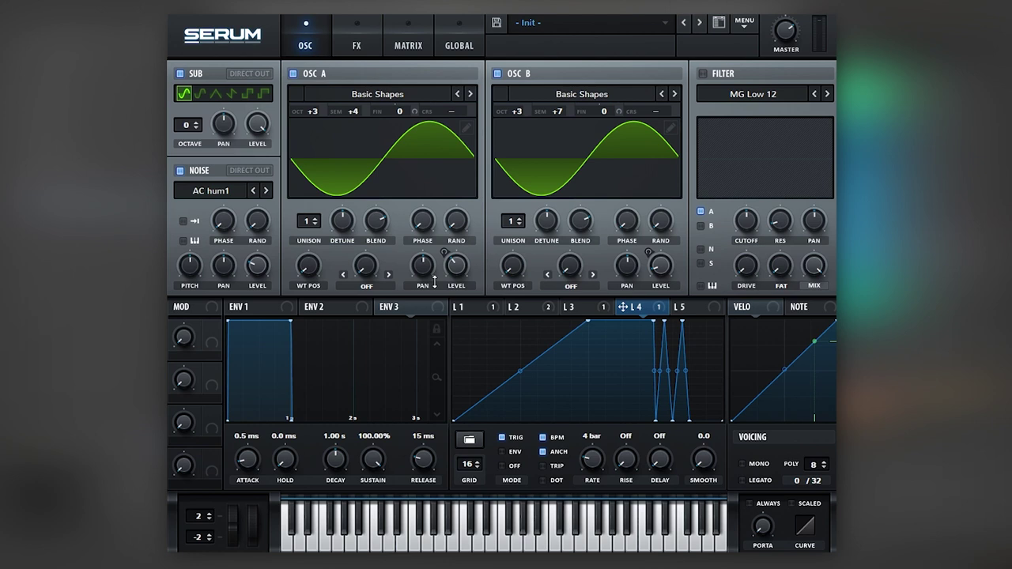